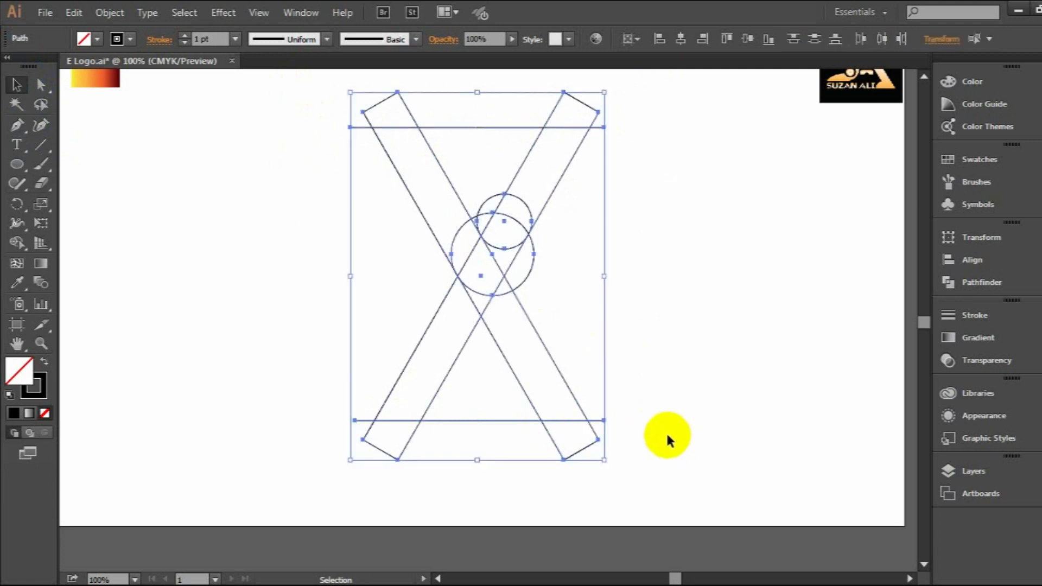
Set the stroke weight of the selected construction lines and circles to 25 pt and expand their fill and stroke into shapes.
text(25)
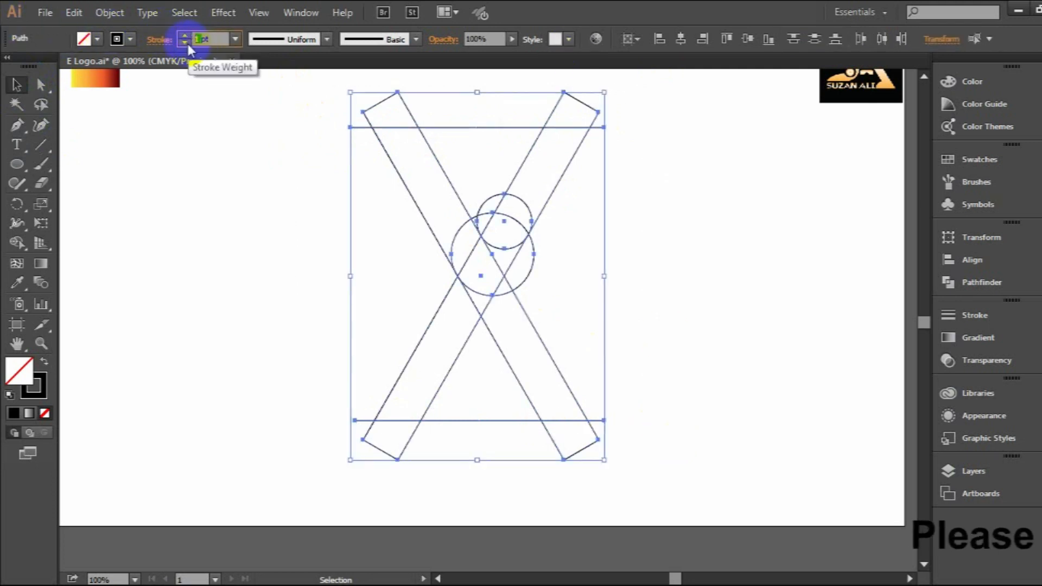
key(Return)
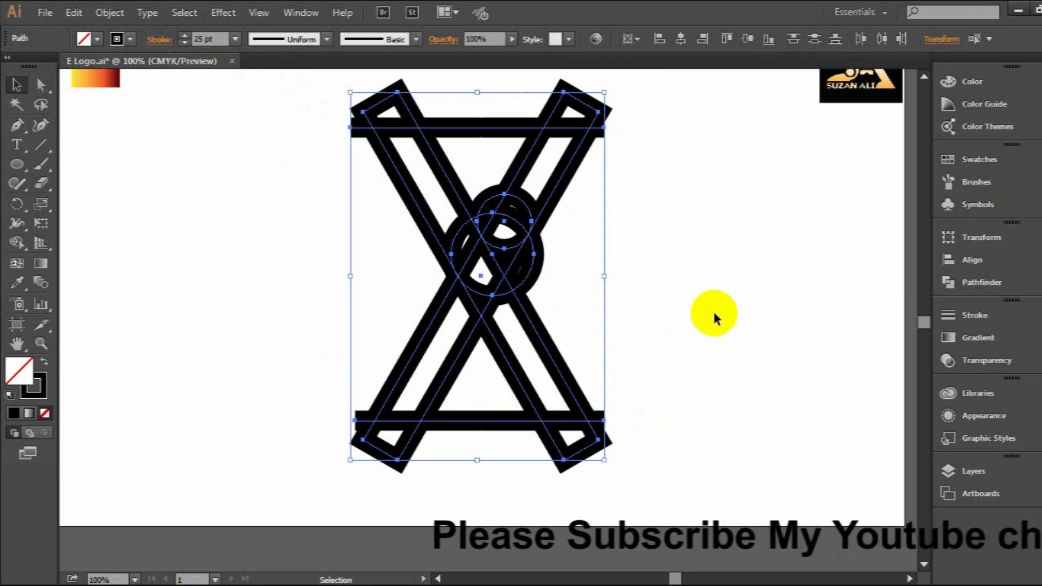
click(110, 12)
click(217, 187)
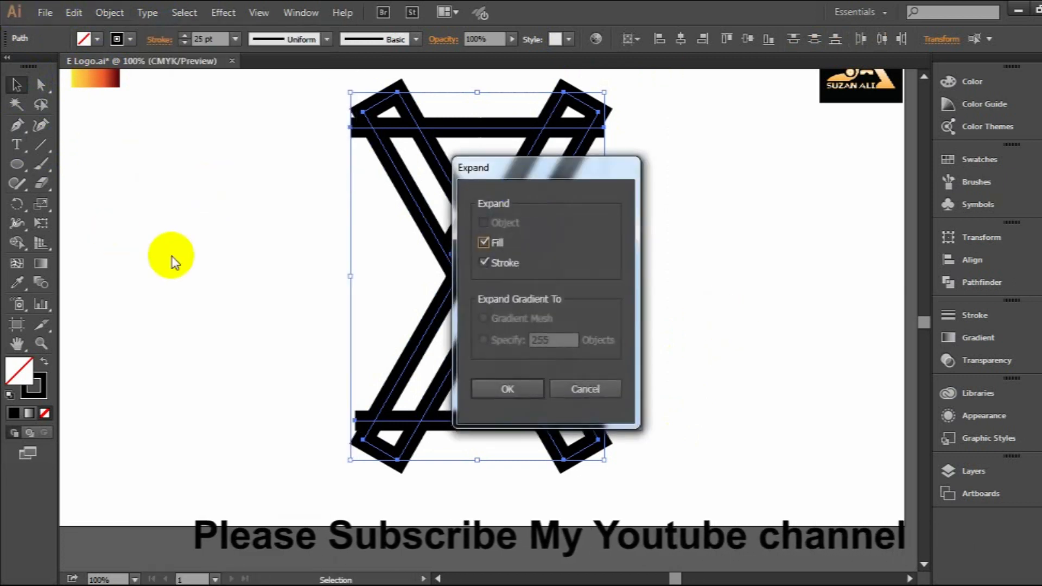
click(500, 394)
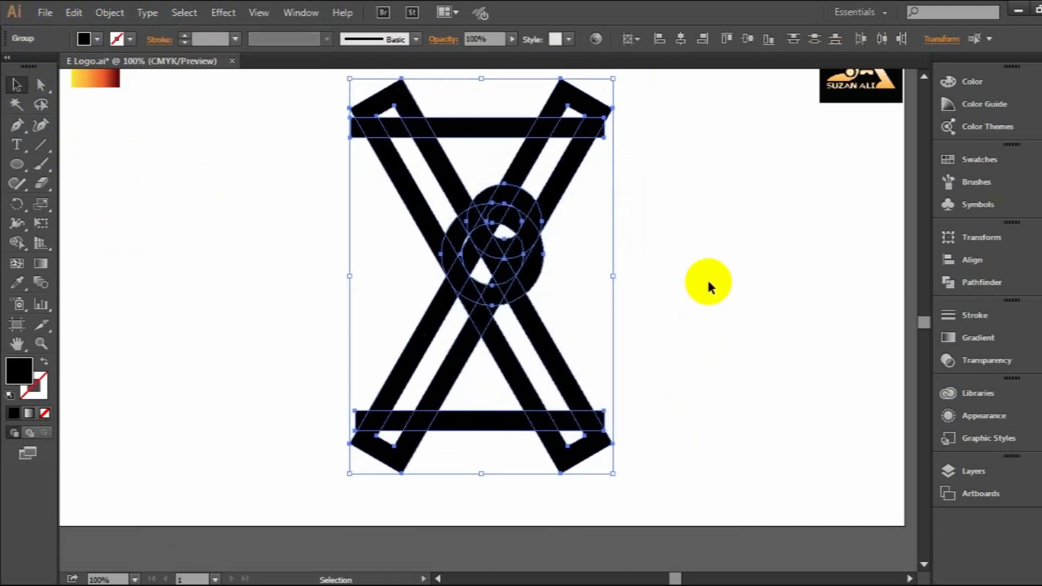
Merge the outer left diagonal band with the lower arc of the large ring using the Shape Builder tool.
scroll(504, 287, up, 3)
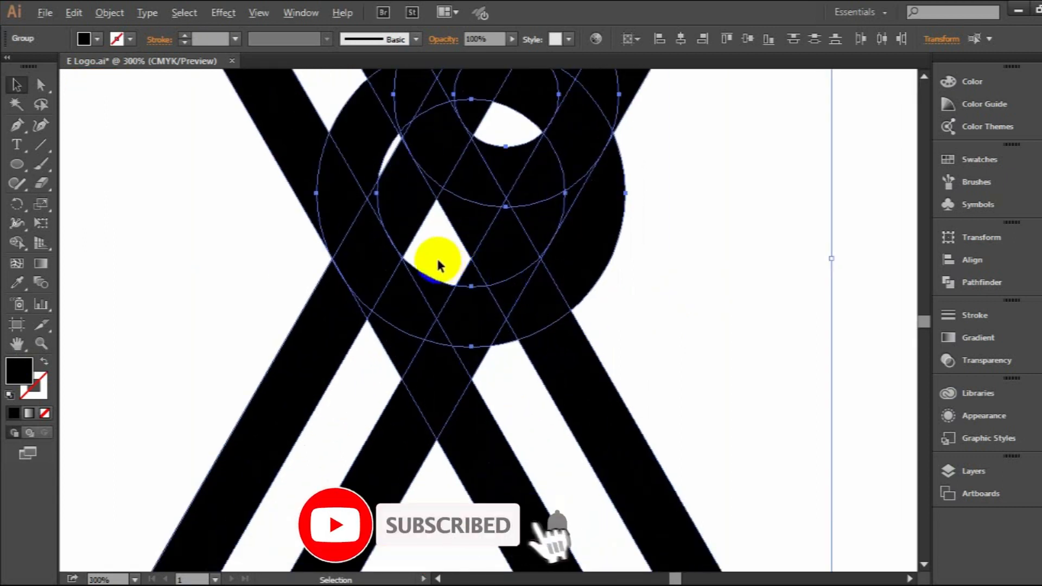
scroll(437, 265, up, 1)
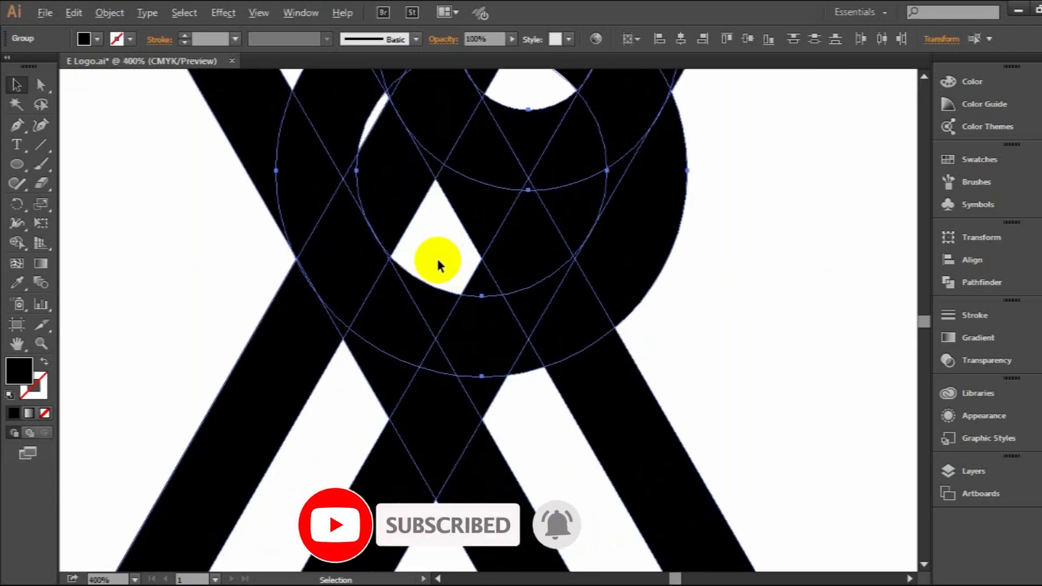
click(16, 245)
scroll(490, 223, up, 1)
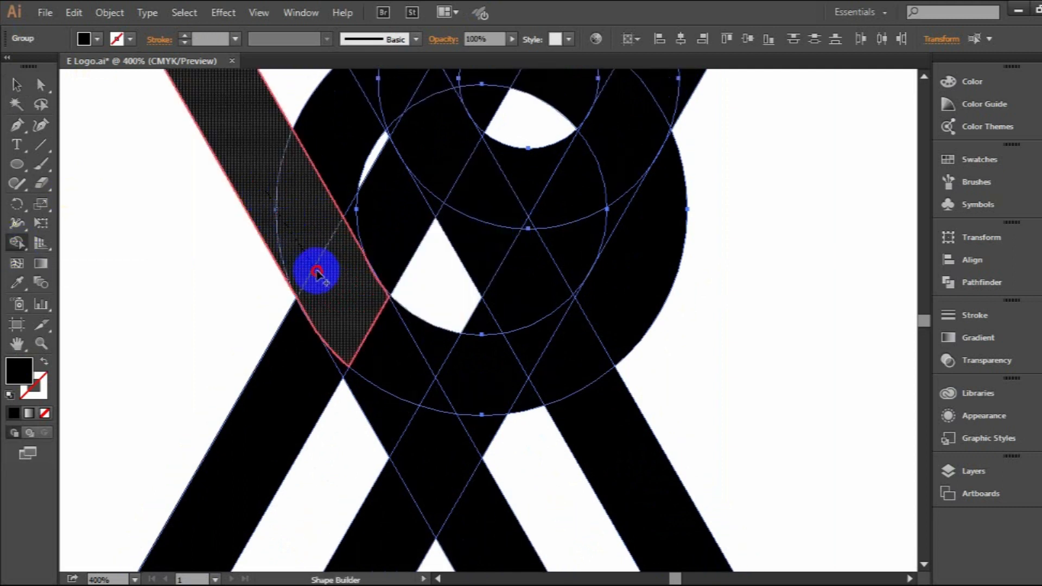
mouse_move(358, 330)
mouse_down()
mouse_move(349, 324)
mouse_move(419, 357)
mouse_move(507, 365)
mouse_move(531, 353)
mouse_up()
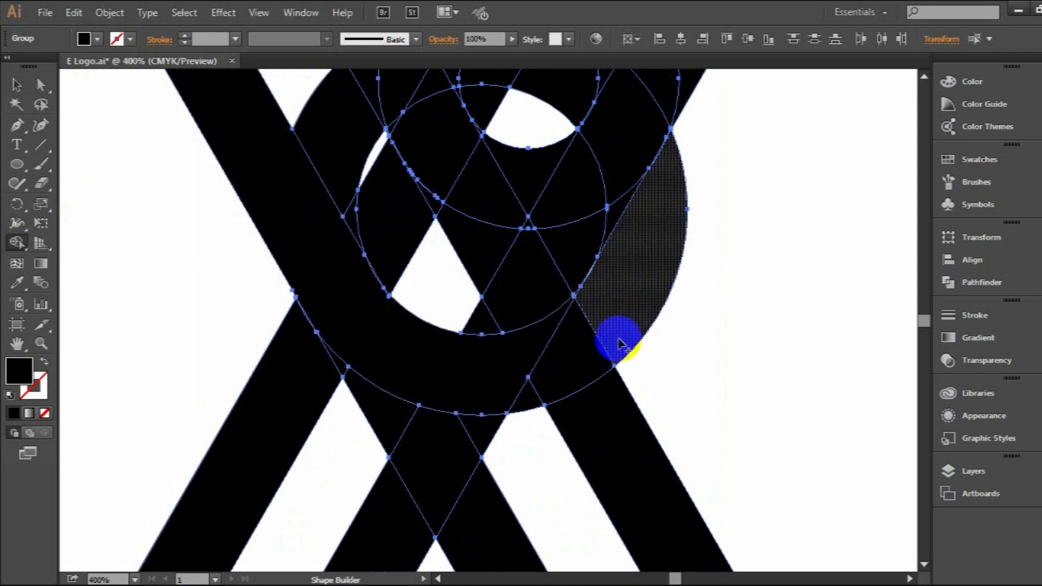
Merge the inner left band, the small ring's lower arc, the right band and the middle diagonal bar into one shape.
scroll(584, 214, up, 3)
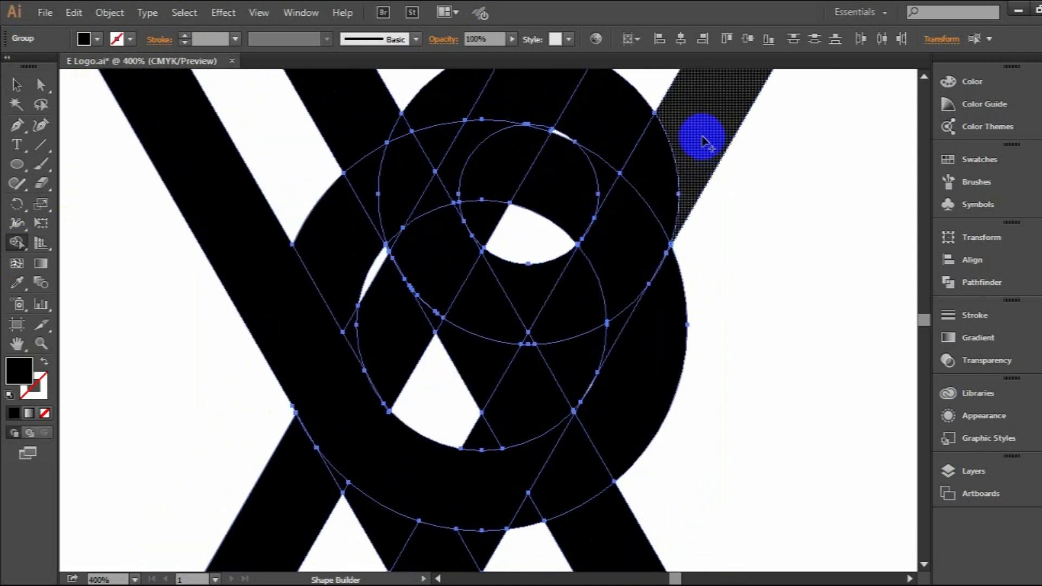
mouse_move(613, 267)
mouse_down()
mouse_move(540, 296)
mouse_move(414, 198)
mouse_move(365, 132)
mouse_move(389, 129)
mouse_move(412, 249)
mouse_move(435, 231)
mouse_up()
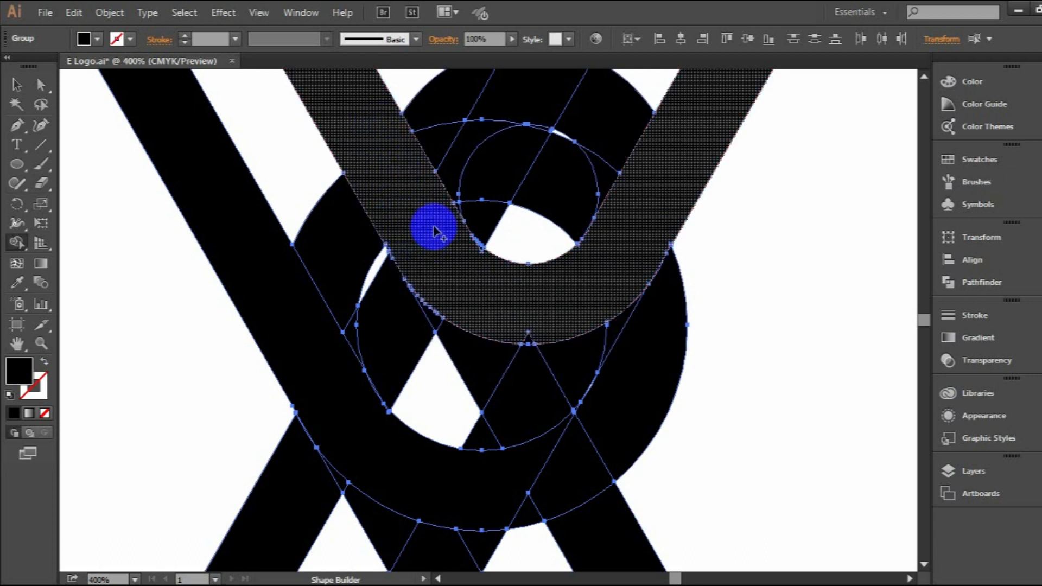
scroll(443, 234, up, 2)
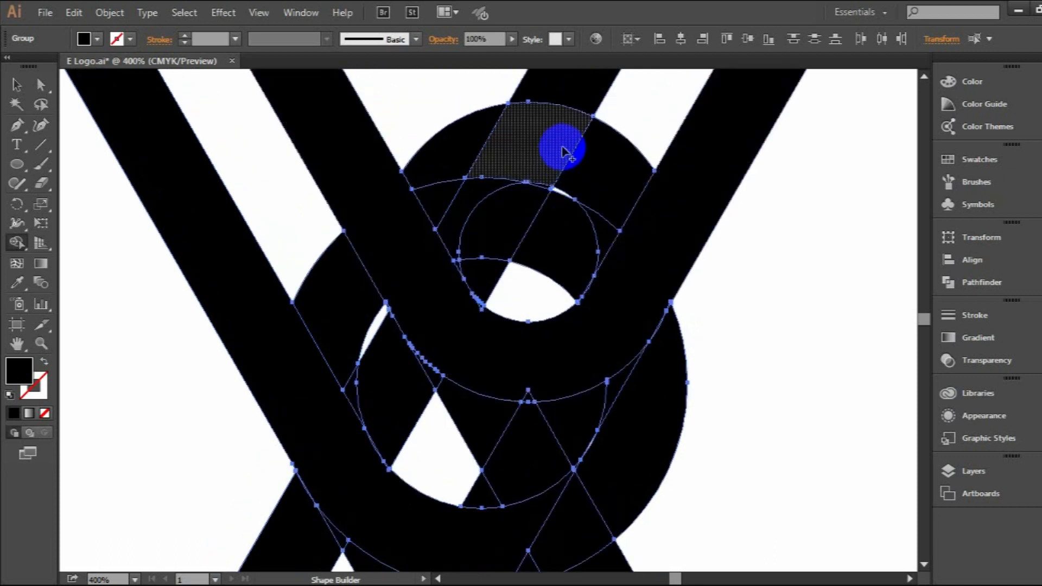
mouse_move(564, 146)
mouse_down()
mouse_move(577, 90)
mouse_move(512, 220)
mouse_up()
mouse_move(482, 268)
mouse_down()
mouse_move(457, 308)
mouse_move(441, 269)
mouse_move(487, 163)
mouse_up()
mouse_move(479, 247)
mouse_down()
mouse_move(447, 284)
mouse_move(477, 288)
mouse_move(480, 316)
mouse_up()
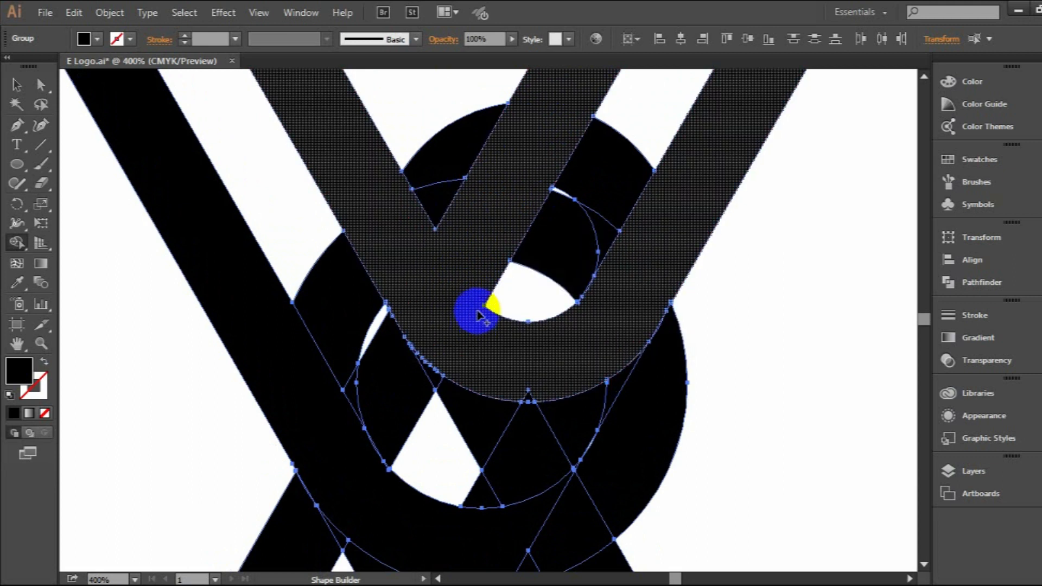
Remove the leftover ring and band pieces inside the upper arms and between the two curved bands.
drag(529, 293, 633, 106)
mouse_move(426, 113)
mouse_down()
mouse_move(445, 155)
mouse_move(432, 207)
mouse_up()
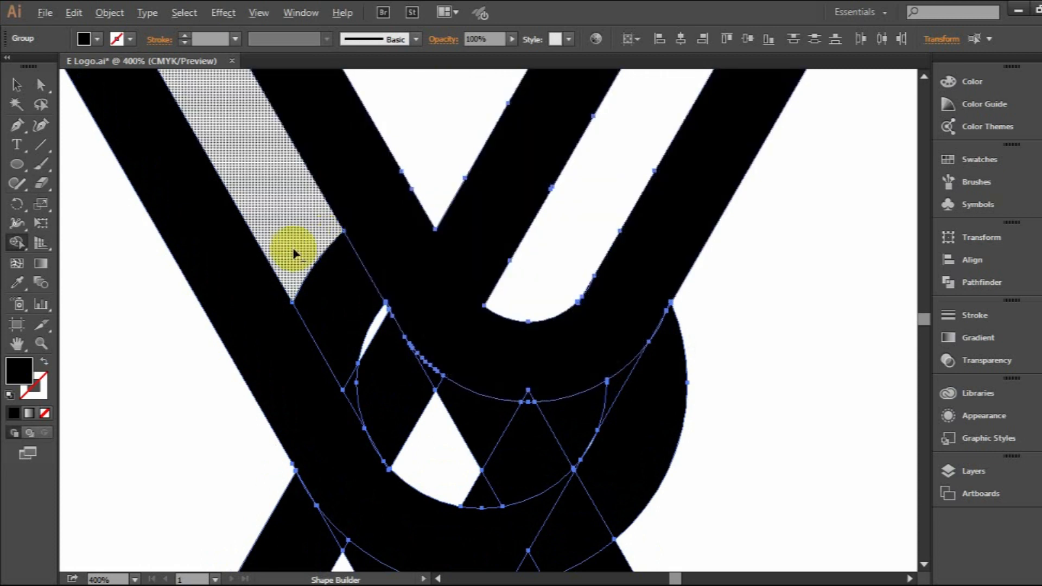
drag(291, 249, 424, 415)
mouse_move(437, 378)
mouse_down()
mouse_move(449, 405)
mouse_move(520, 446)
mouse_move(677, 368)
mouse_up()
scroll(528, 269, down, 3)
click(528, 270)
Merge the thin slivers along the inner edge of the outer left band's curve into that band.
drag(343, 219, 369, 275)
scroll(373, 337, up, 4)
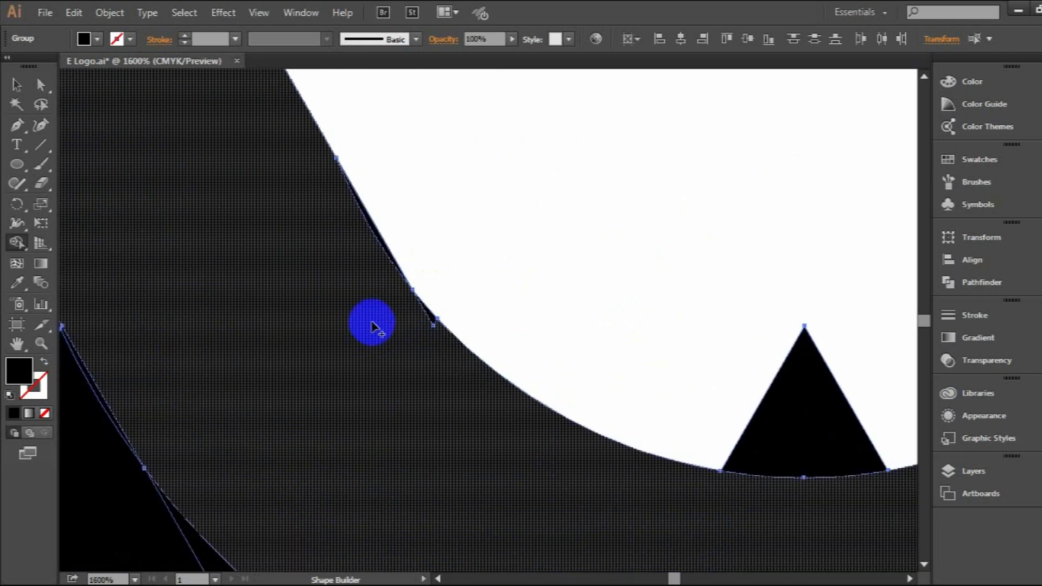
mouse_move(366, 249)
mouse_down()
mouse_move(373, 237)
mouse_move(369, 254)
mouse_up()
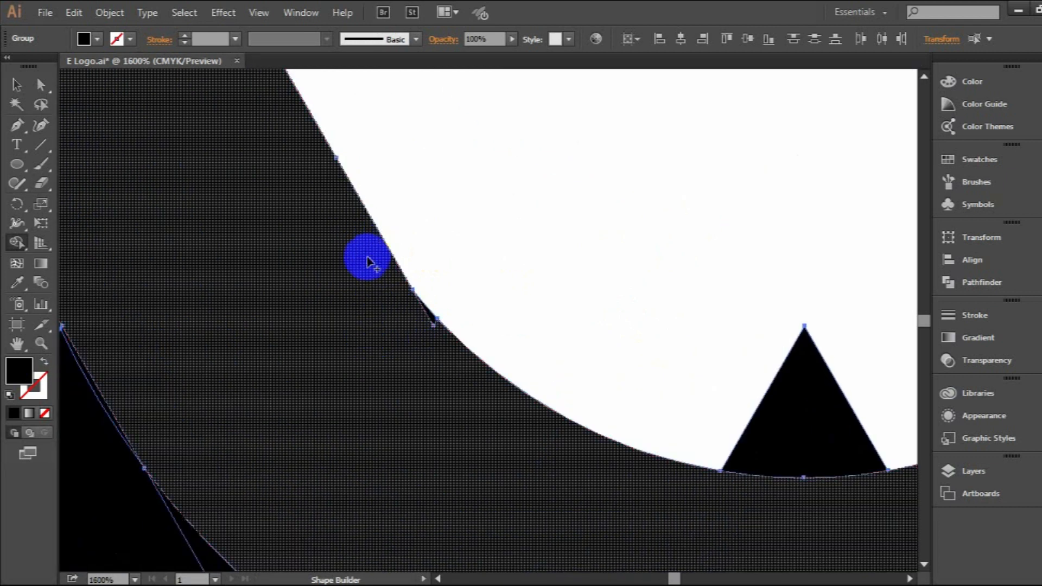
drag(425, 317, 435, 322)
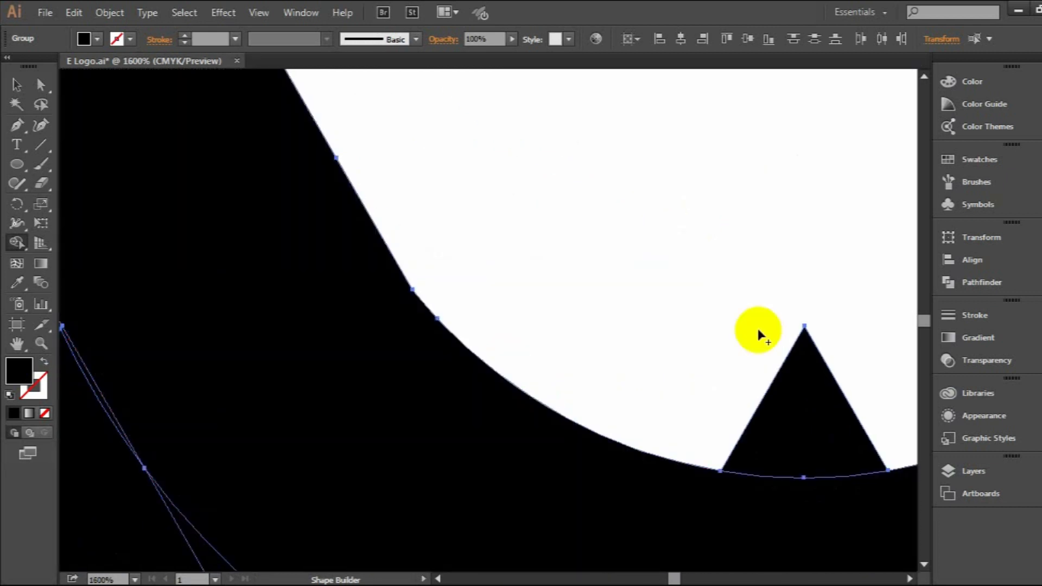
Remove the small triangle above the lower arc and the surplus ring and diagonal pieces at the arc's right end.
scroll(691, 282, down, 3)
drag(748, 323, 749, 325)
drag(827, 171, 809, 178)
scroll(640, 210, down, 2)
drag(843, 223, 705, 187)
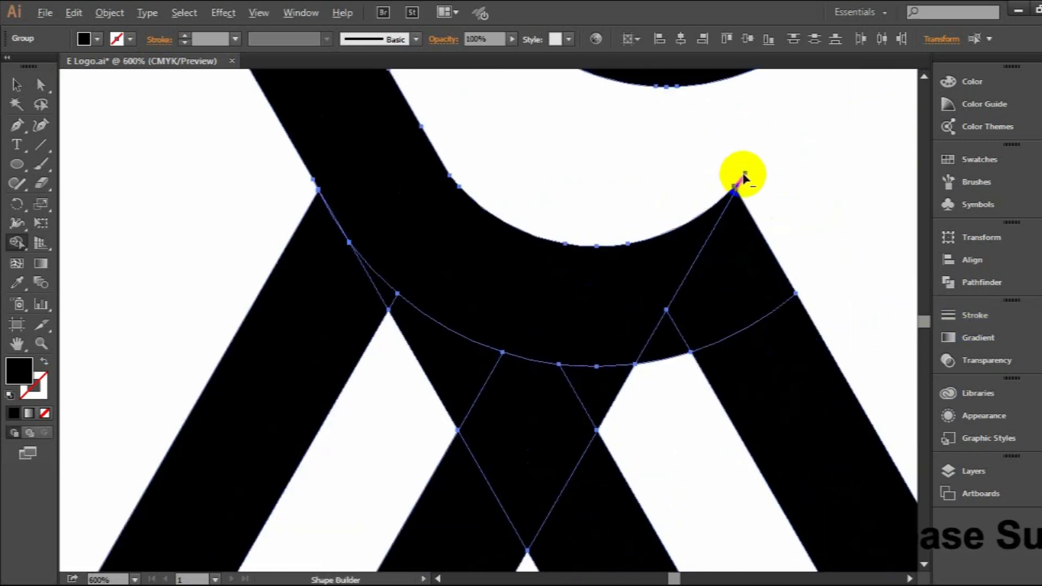
mouse_move(752, 202)
mouse_down()
mouse_move(690, 412)
mouse_move(671, 352)
mouse_up()
Remove the lower right diagonal bars and merge the two lower left bars with the arc above them.
scroll(638, 304, down, 3)
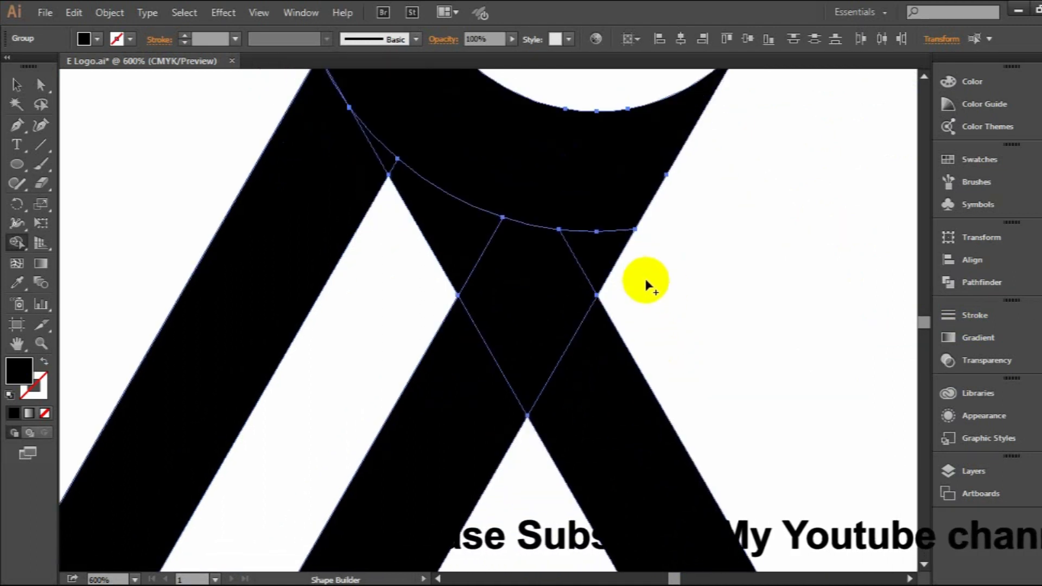
alt+click(603, 353)
mouse_move(489, 390)
mouse_down()
mouse_move(562, 280)
mouse_move(583, 217)
mouse_up()
alt+click(457, 227)
mouse_move(356, 195)
mouse_down()
mouse_move(415, 110)
mouse_move(344, 92)
mouse_up()
Close the foot of the lower left leg with the bottom bar and remove all leftover pieces around and below it.
scroll(503, 191, down, 4)
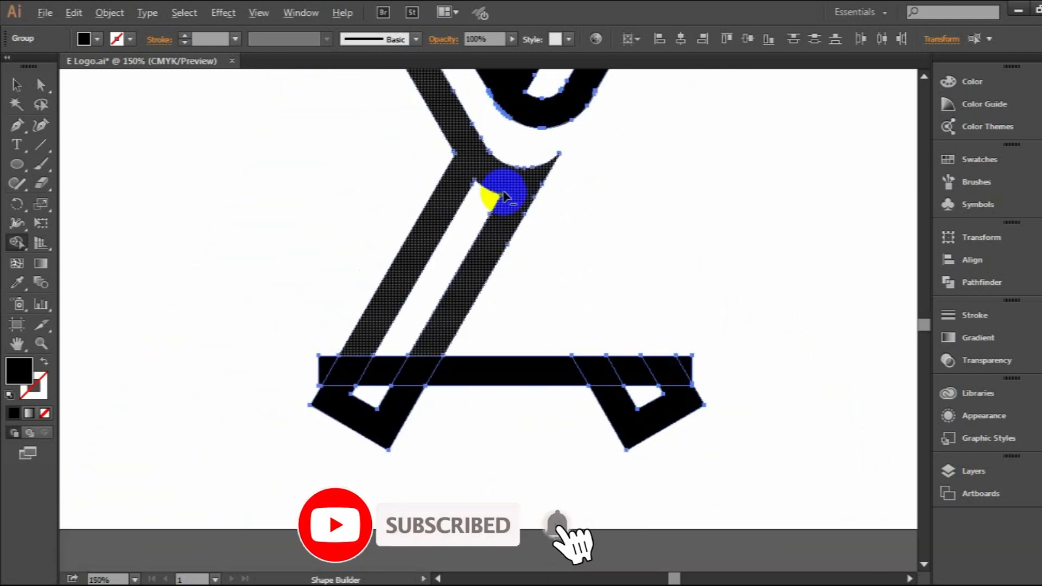
mouse_move(366, 345)
mouse_down()
mouse_move(353, 372)
mouse_move(418, 370)
mouse_move(434, 346)
mouse_up()
drag(322, 368, 321, 376)
drag(311, 428, 385, 418)
mouse_move(485, 375)
mouse_down()
mouse_move(511, 376)
mouse_move(700, 381)
mouse_move(635, 421)
mouse_up()
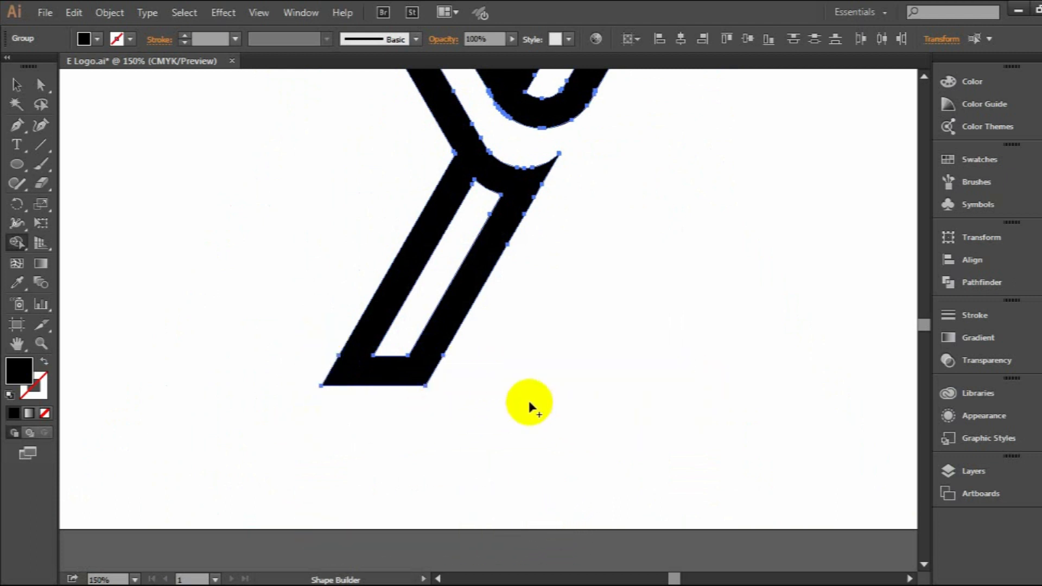
Merge the top bar's overlaps into both upper arms to give them flat ends, removing the bar and corner leftovers.
scroll(530, 353, up, 5)
click(340, 169)
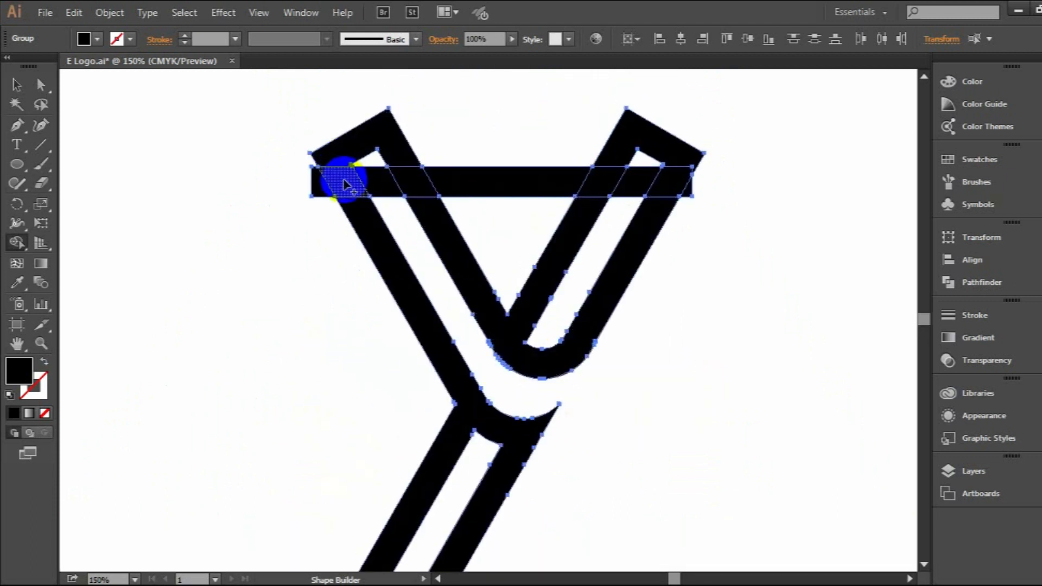
drag(414, 188, 428, 210)
drag(357, 187, 357, 211)
alt+click(319, 189)
alt+click(349, 150)
alt+click(540, 187)
alt+click(617, 150)
mouse_move(675, 195)
mouse_down()
mouse_move(656, 215)
mouse_move(671, 185)
mouse_move(601, 186)
mouse_move(575, 220)
mouse_up()
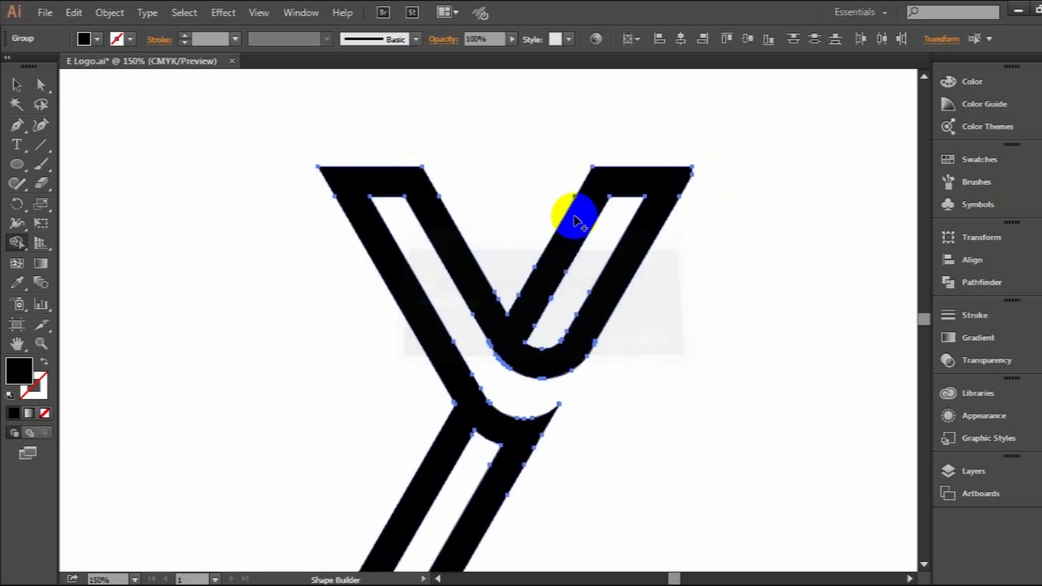
Select the finished Y pieces and unite them into a single shape with Pathfinder.
click(17, 84)
click(692, 286)
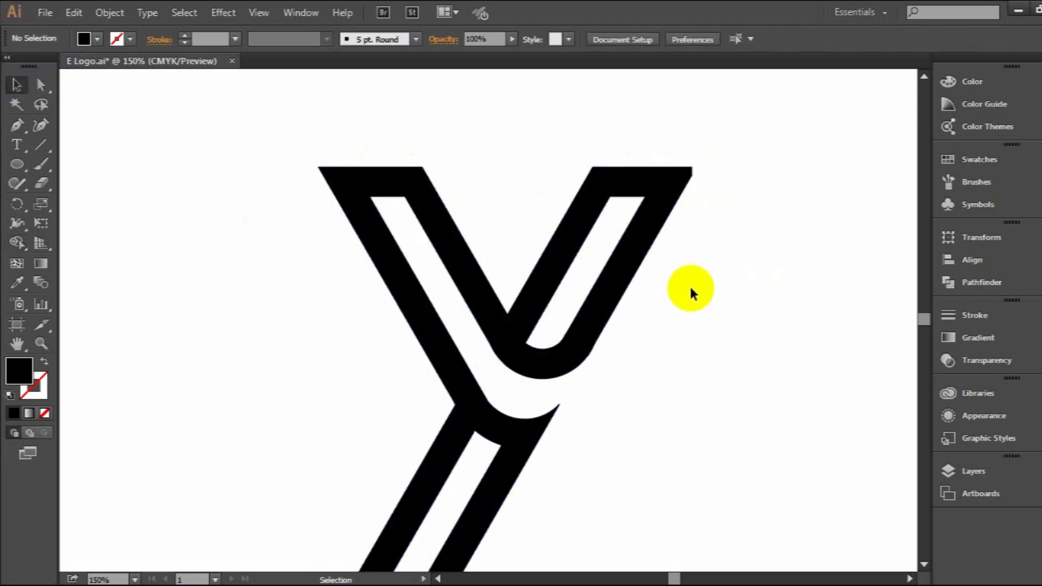
scroll(552, 375, up, 2)
scroll(553, 369, up, 2)
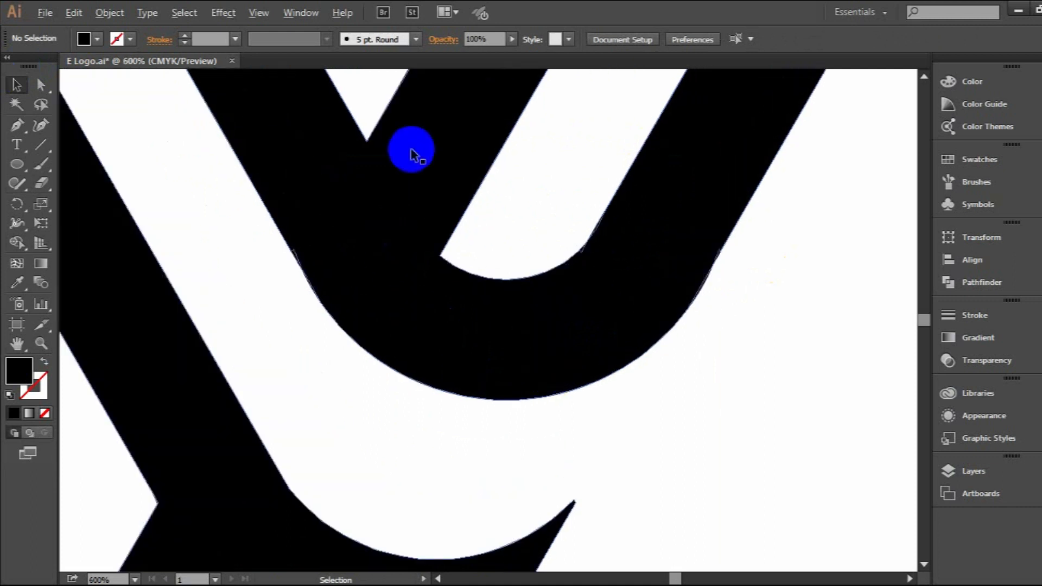
click(271, 228)
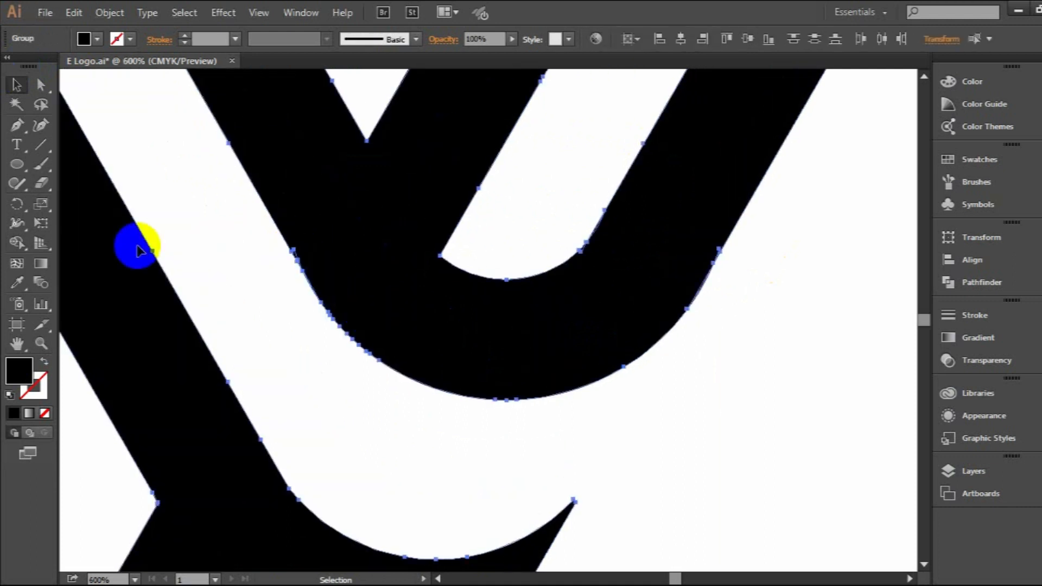
click(976, 281)
click(760, 261)
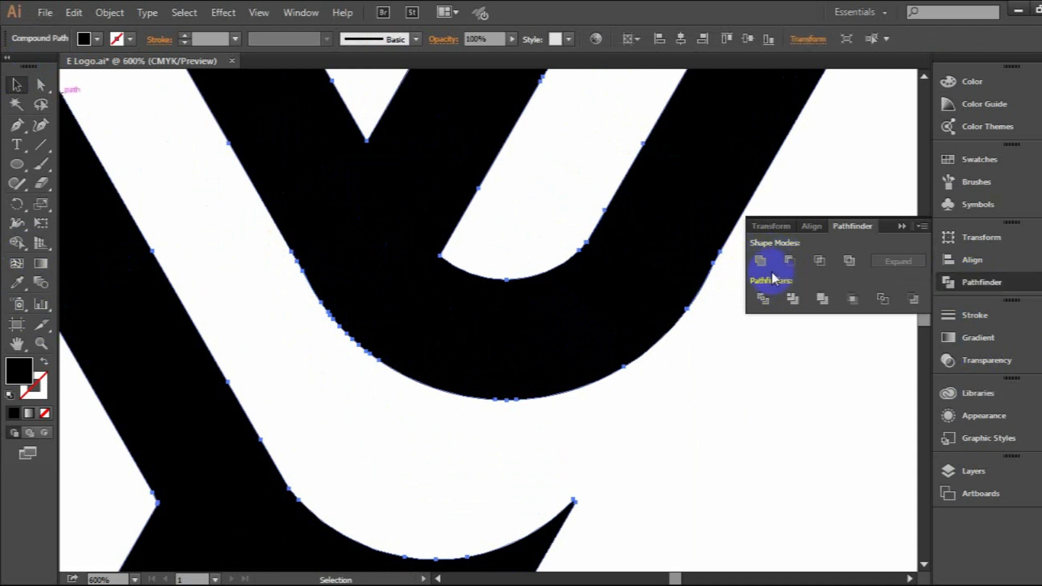
click(902, 224)
click(807, 288)
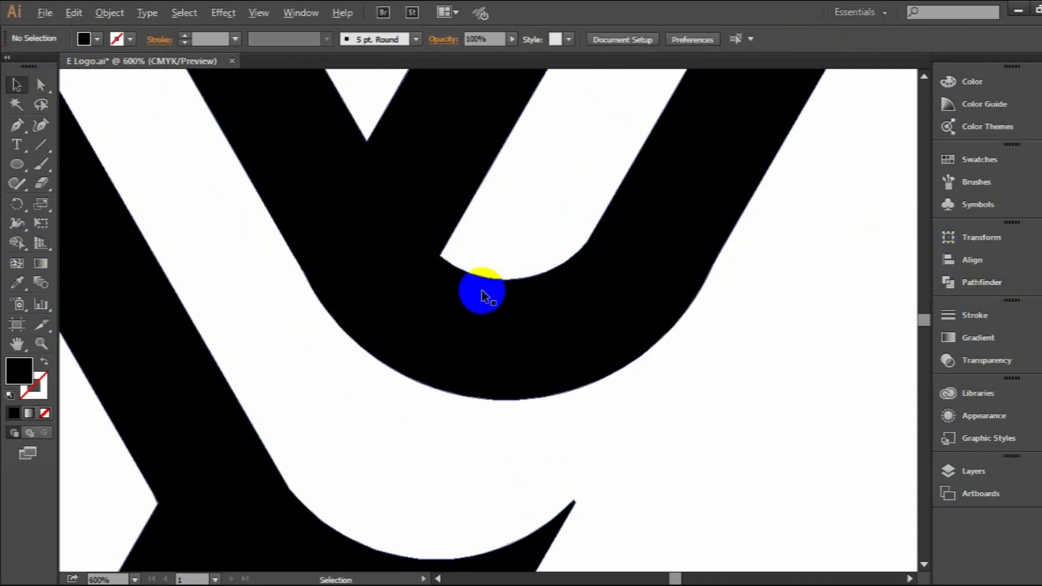
Fill the Y shape with the yellow-to-dark-red gradient sampled from the reference square.
scroll(482, 291, down, 4)
scroll(619, 279, down, 1)
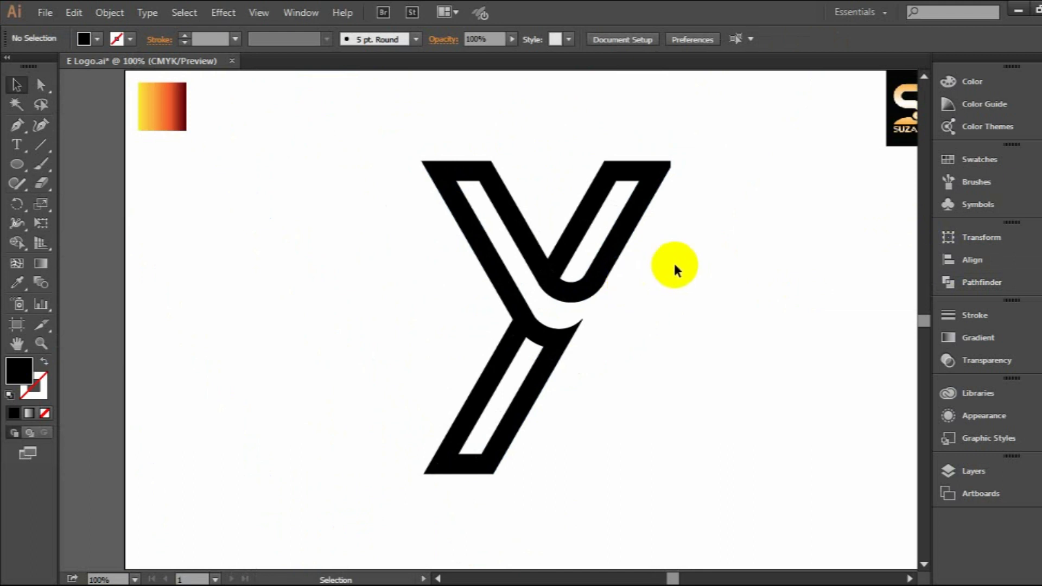
click(490, 192)
click(18, 283)
click(162, 97)
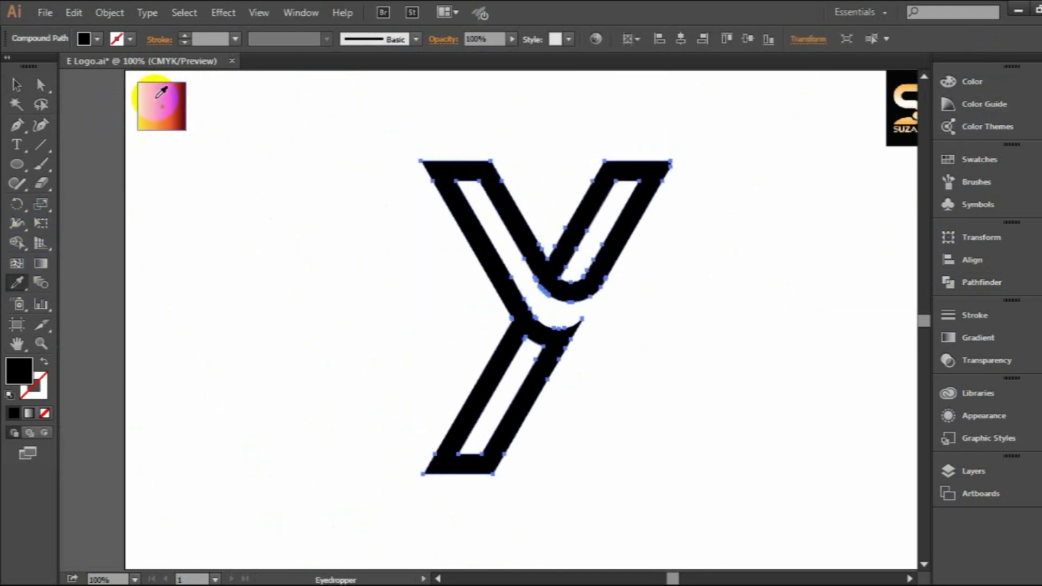
click(15, 86)
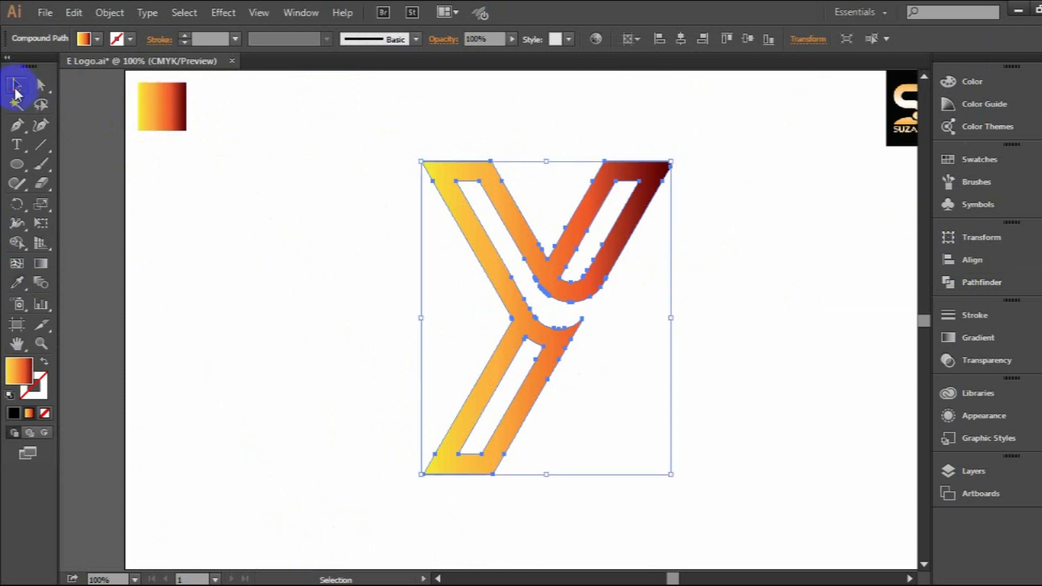
click(687, 284)
Redirect the Y's gradient to run vertically from above its top edge to below its foot, and reverse the gradient colours.
click(589, 281)
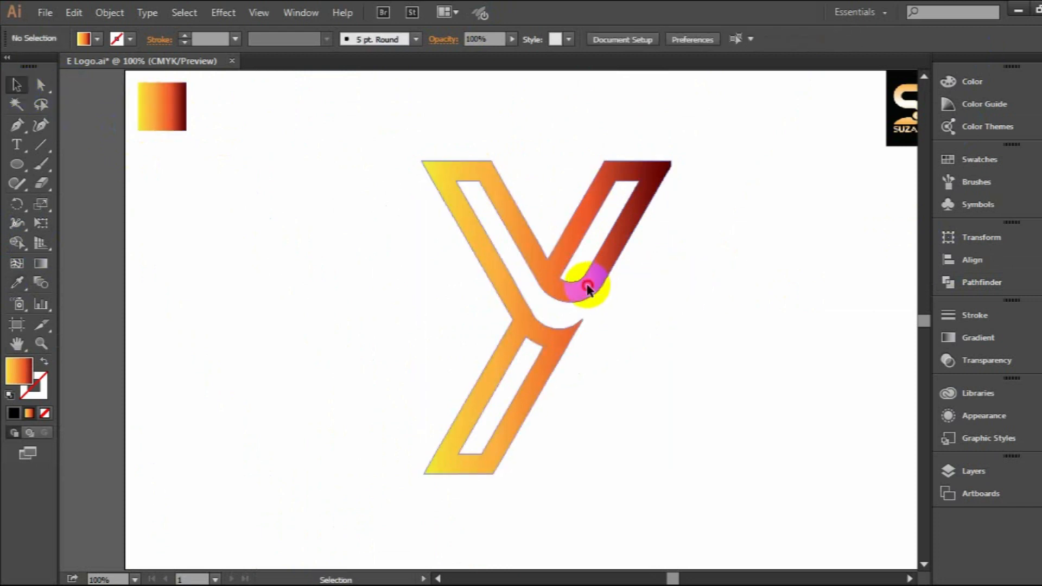
click(41, 264)
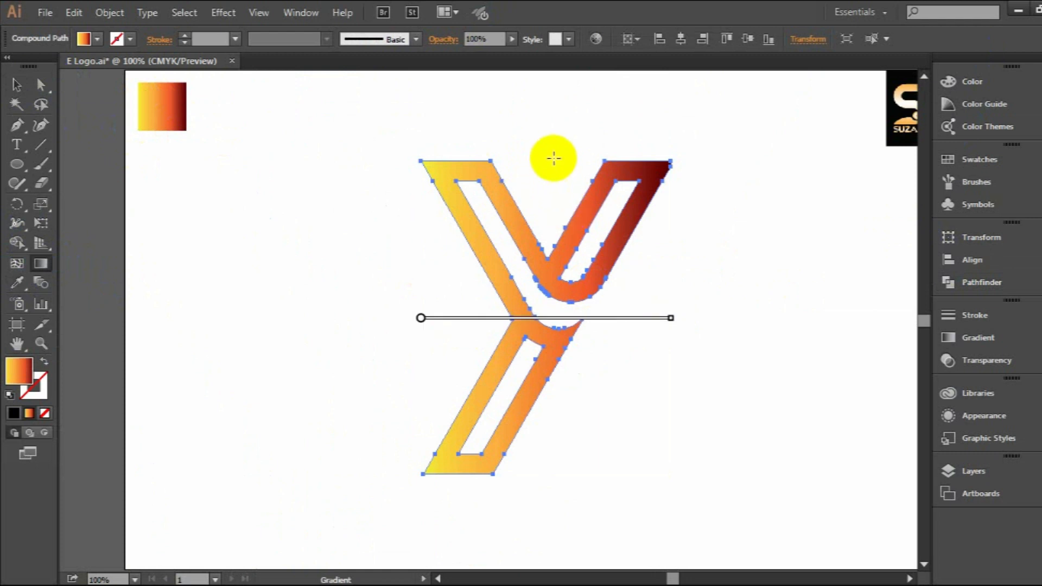
drag(547, 156, 546, 483)
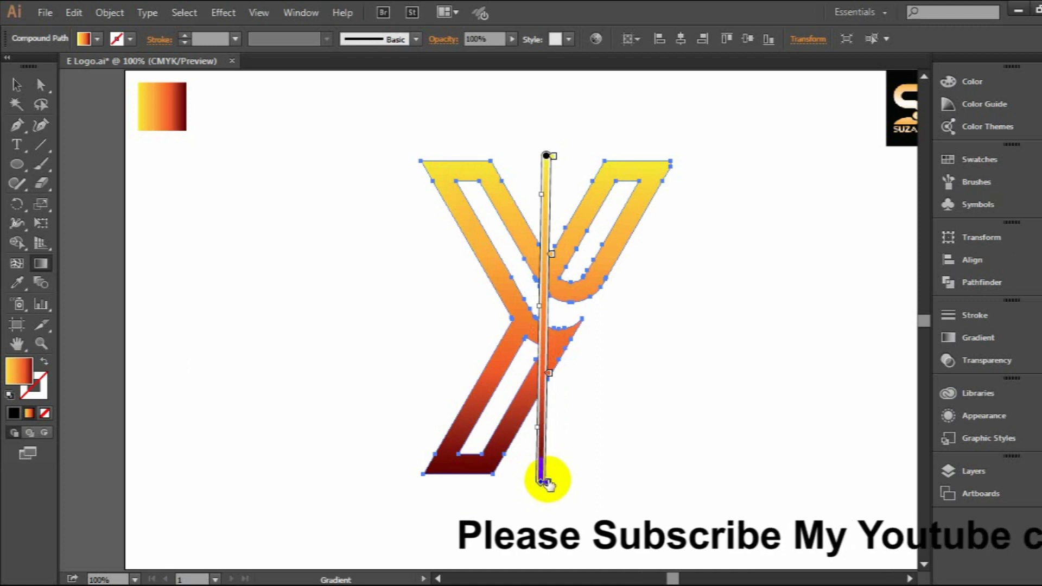
click(972, 341)
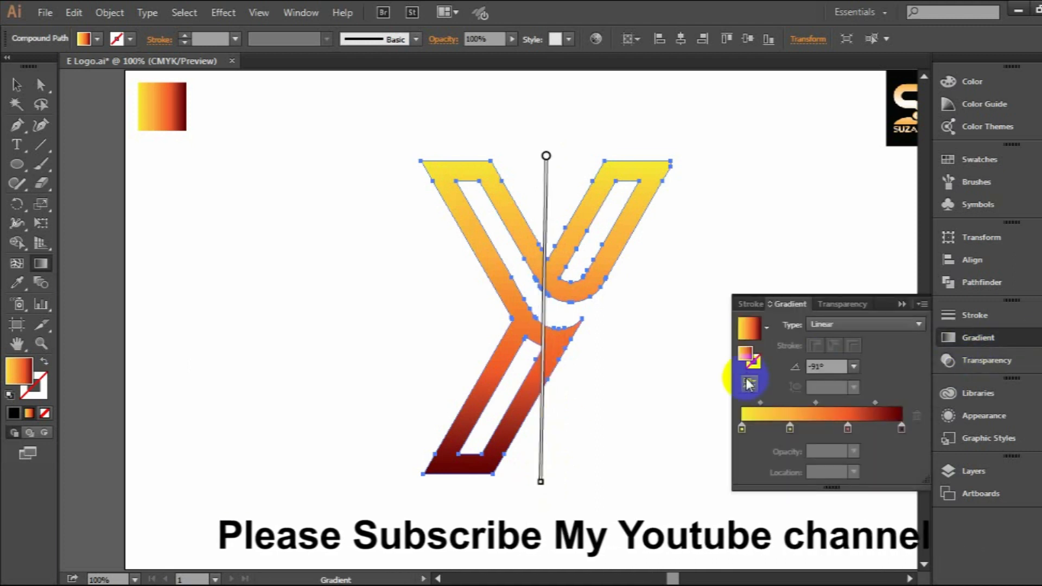
click(752, 387)
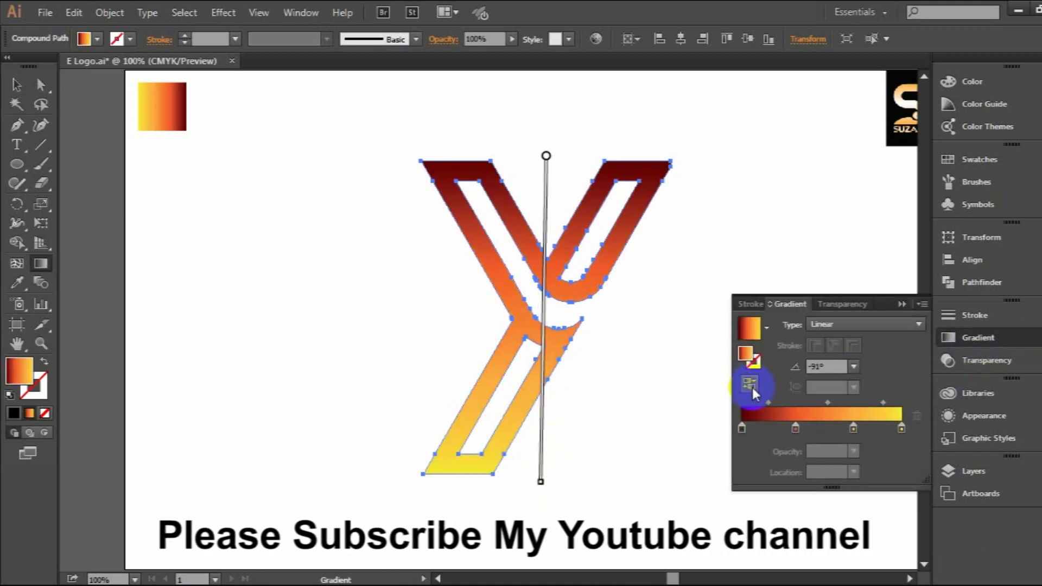
Deselect the Y and draw a closed Pen shape over the inner bar of its right arm, starting with a curved edge at the junction.
click(903, 304)
click(15, 87)
click(738, 310)
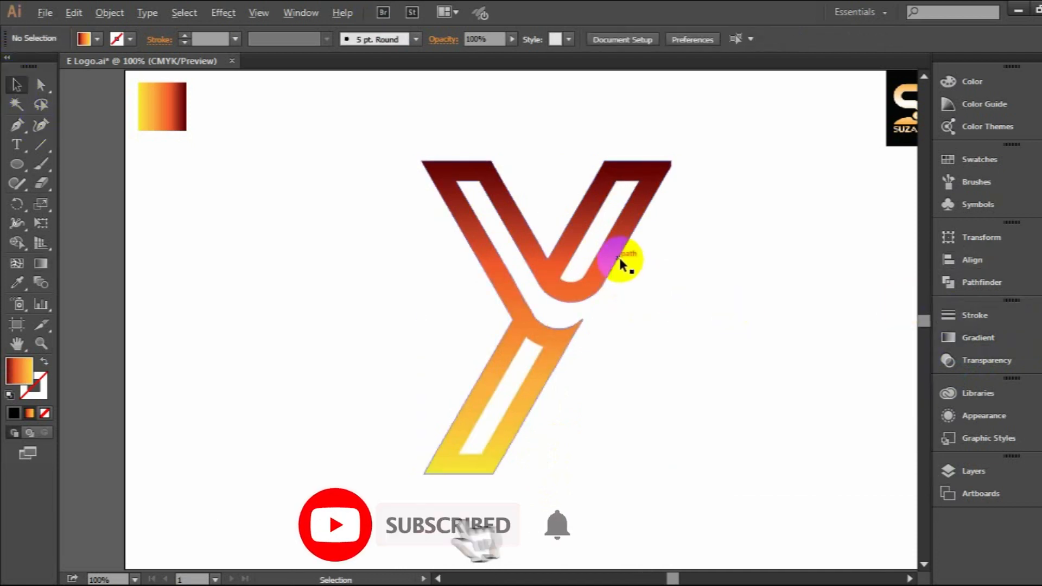
scroll(609, 263, up, 3)
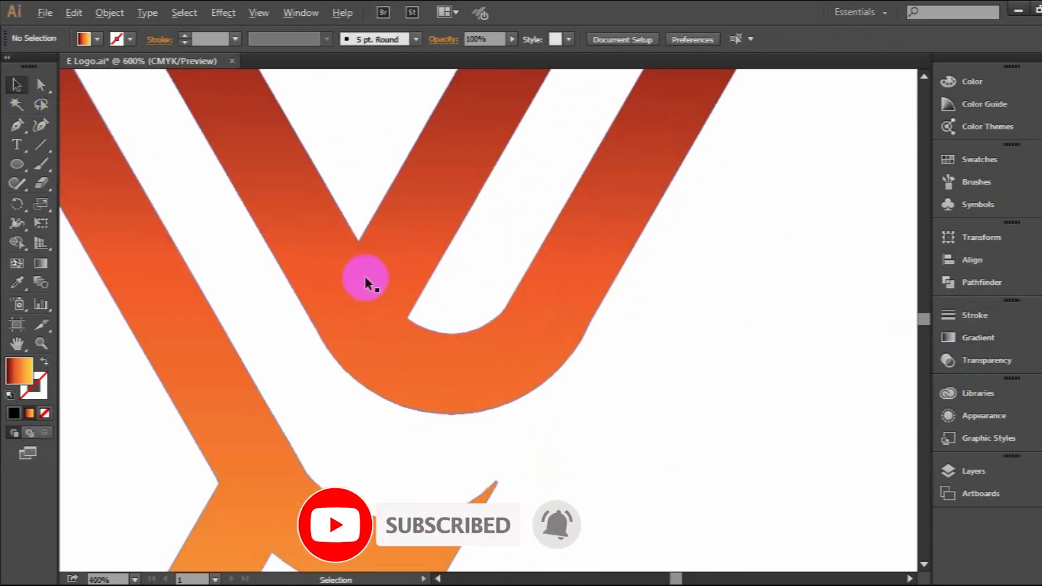
scroll(366, 279, up, 3)
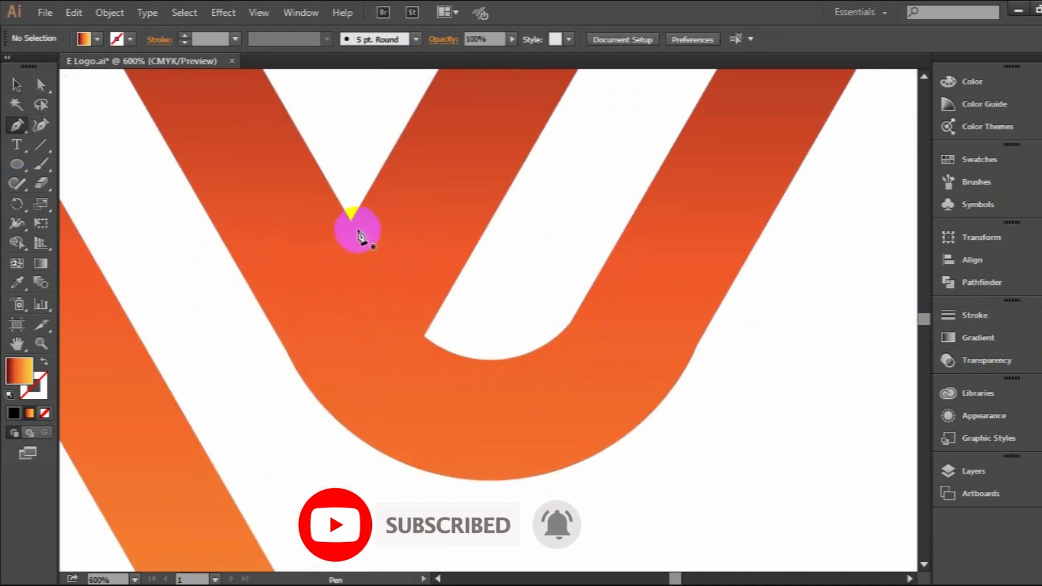
click(350, 221)
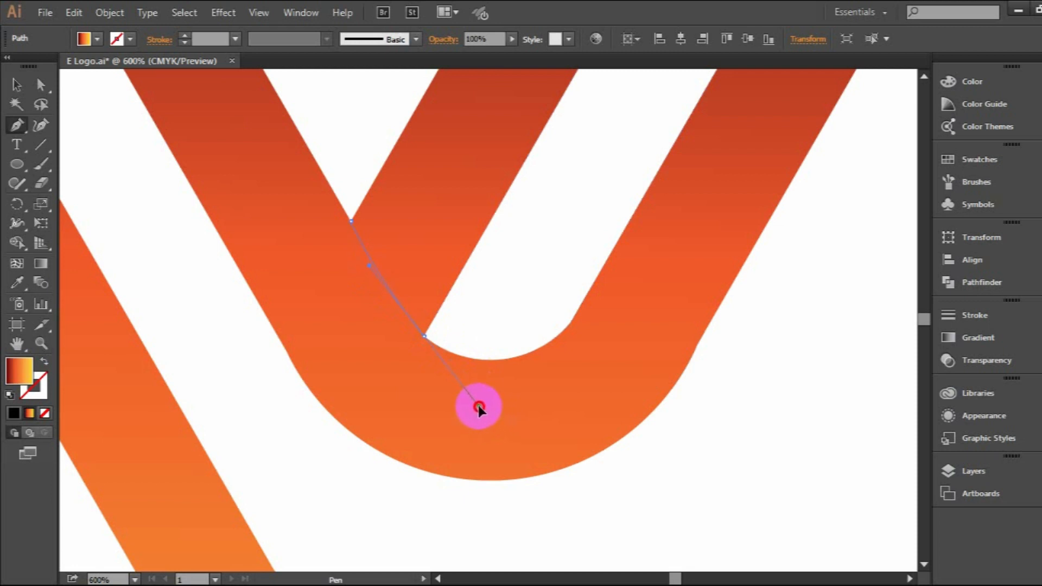
drag(480, 402, 478, 401)
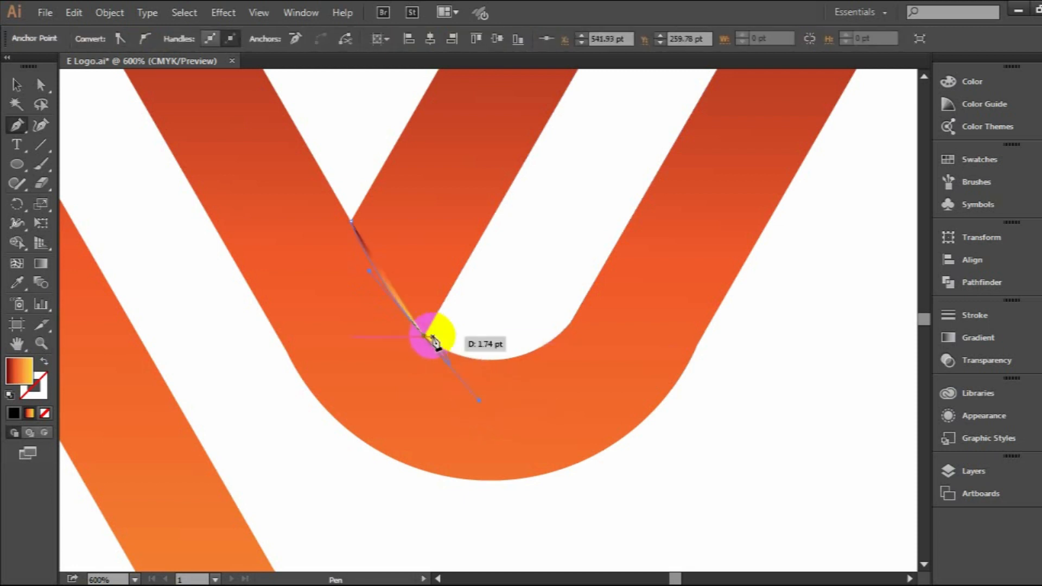
drag(429, 343, 639, 97)
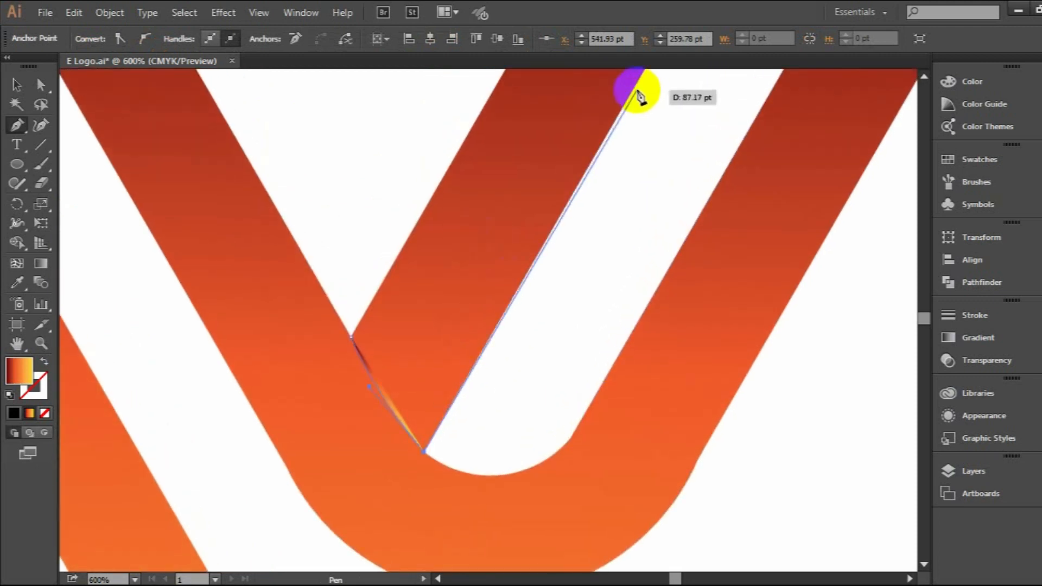
click(636, 85)
scroll(597, 100, up, 5)
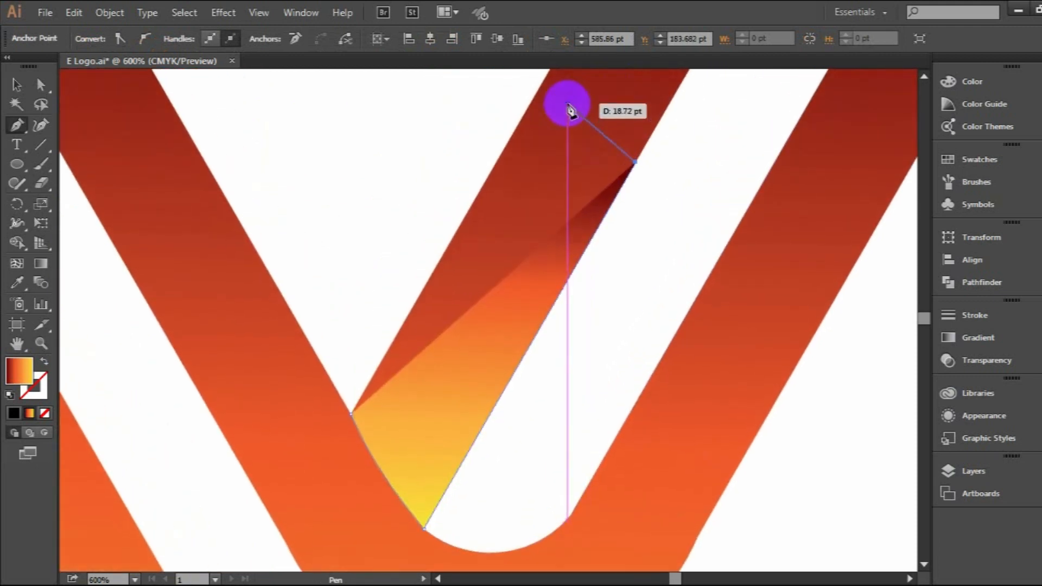
click(541, 106)
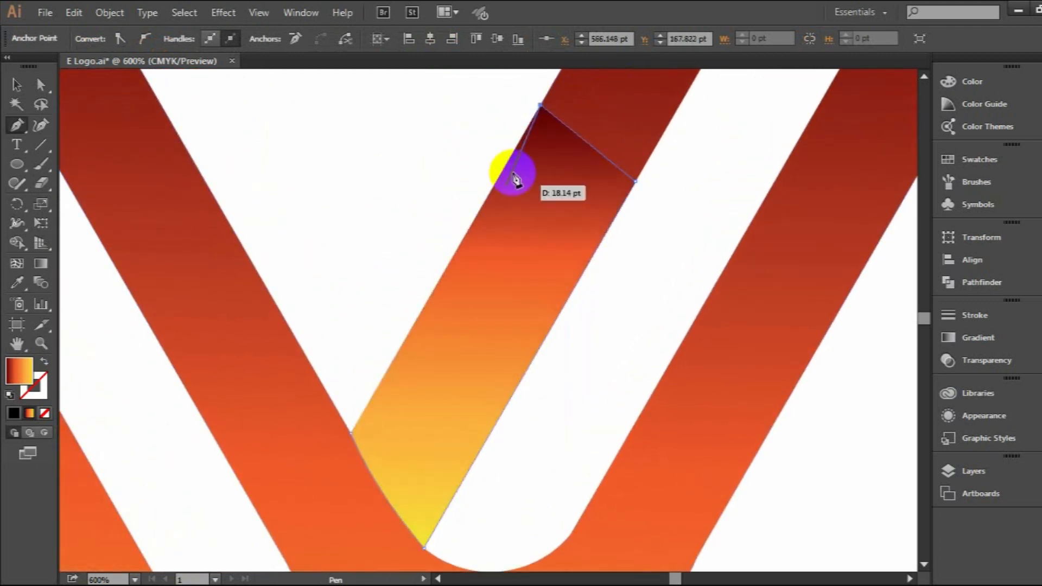
scroll(367, 402, down, 10)
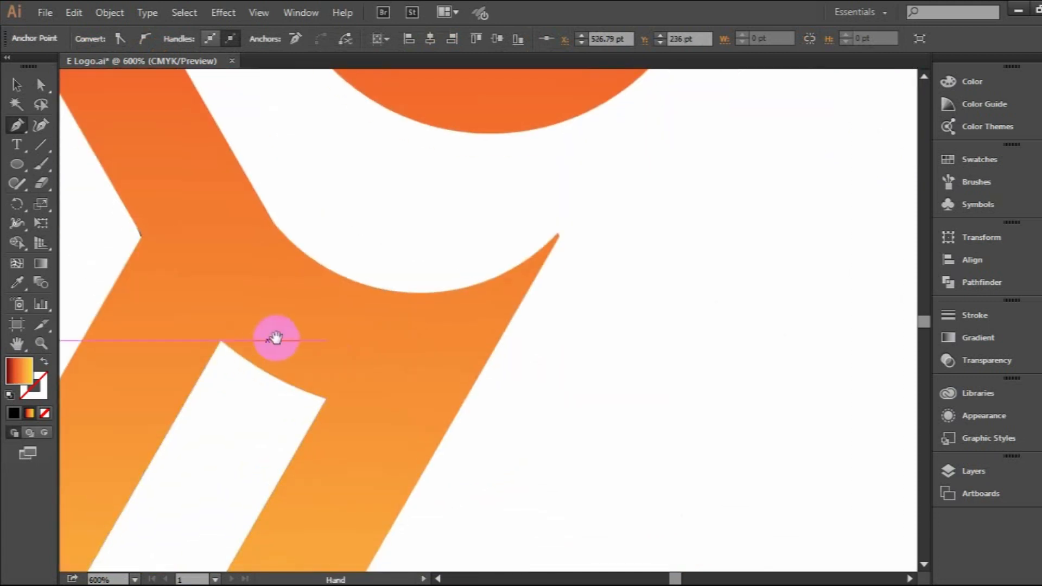
Draw a second closed Pen shape over the outer bar of the lower leg, with a curved edge following the junction.
drag(276, 337, 505, 337)
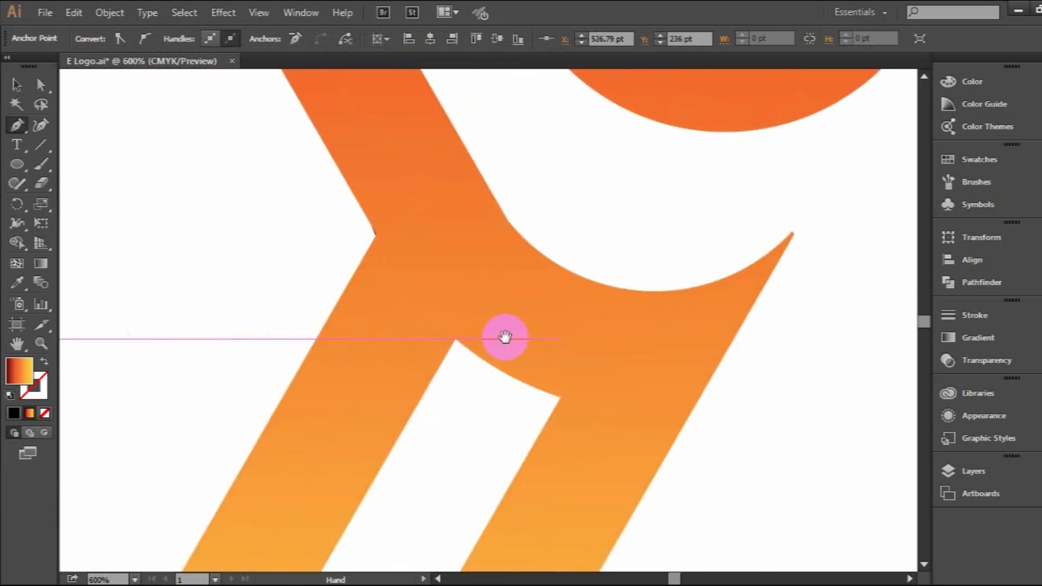
click(455, 339)
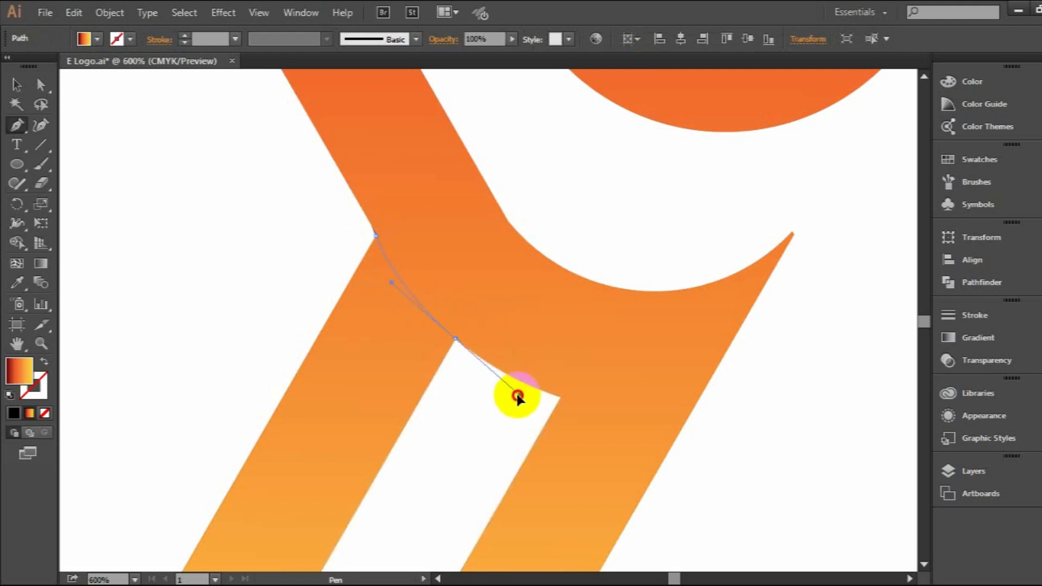
click(514, 397)
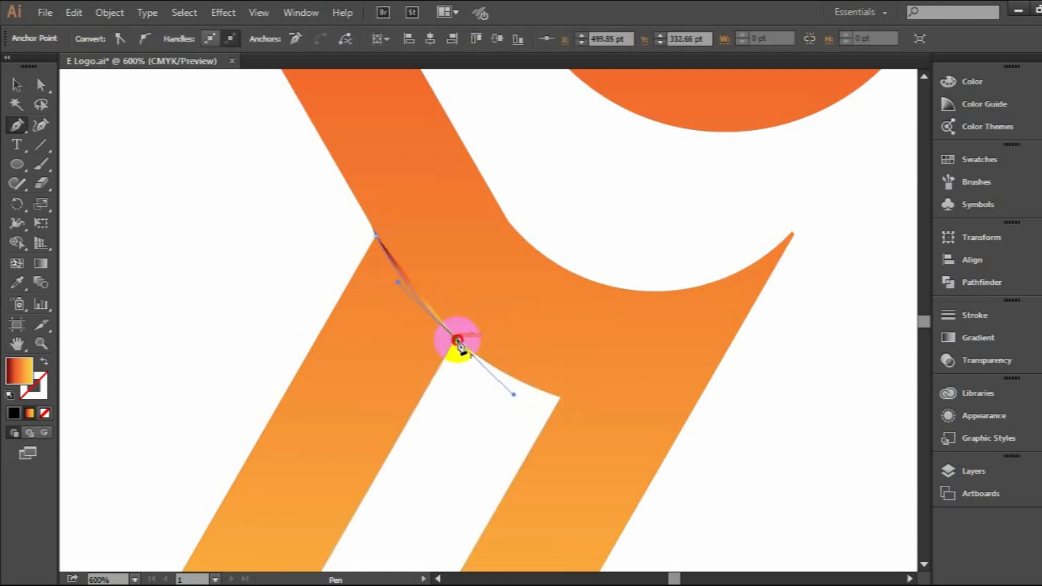
click(457, 340)
scroll(347, 405, down, 5)
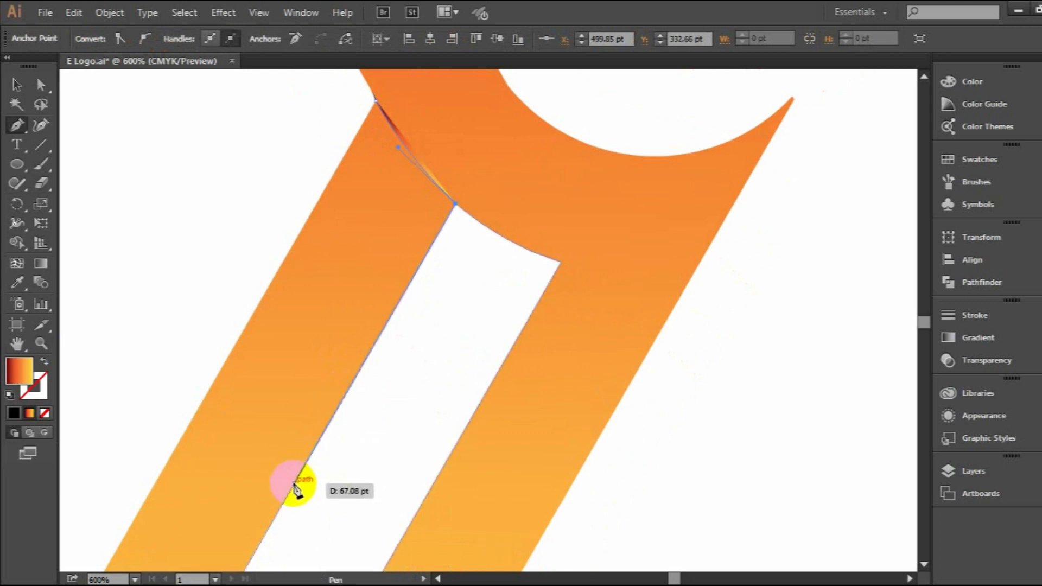
click(294, 484)
click(187, 426)
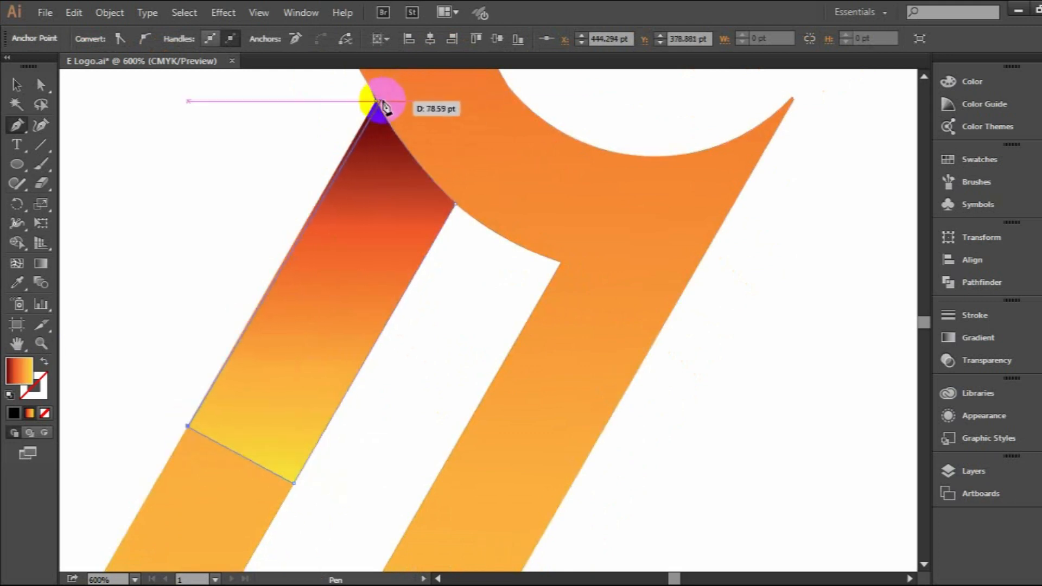
click(376, 101)
Fill the leg overlay with a linear black-to-white gradient running down the bar from black at the junction.
click(17, 86)
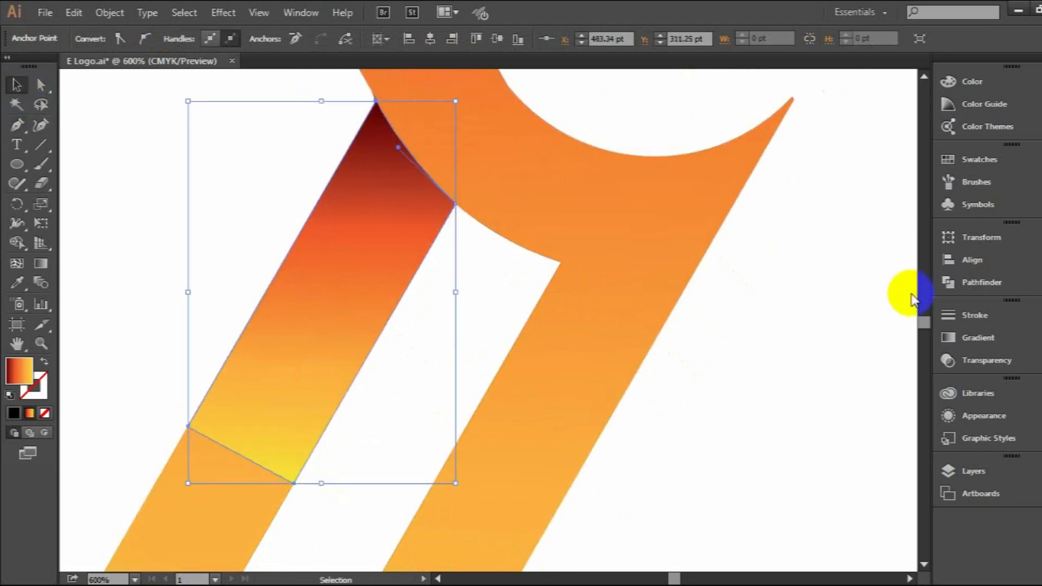
click(950, 339)
click(766, 327)
click(696, 362)
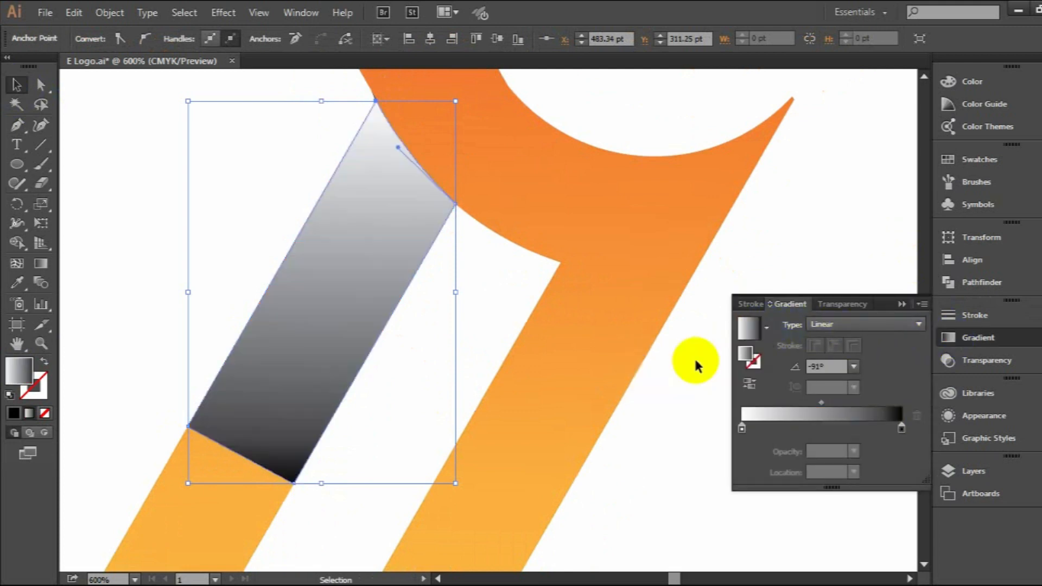
click(749, 385)
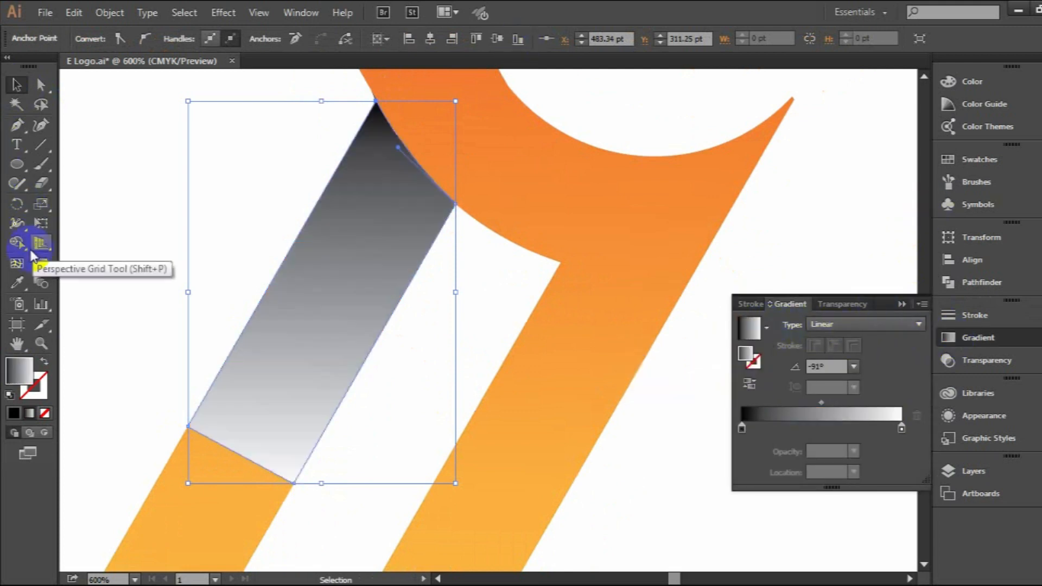
click(40, 265)
drag(415, 152, 241, 455)
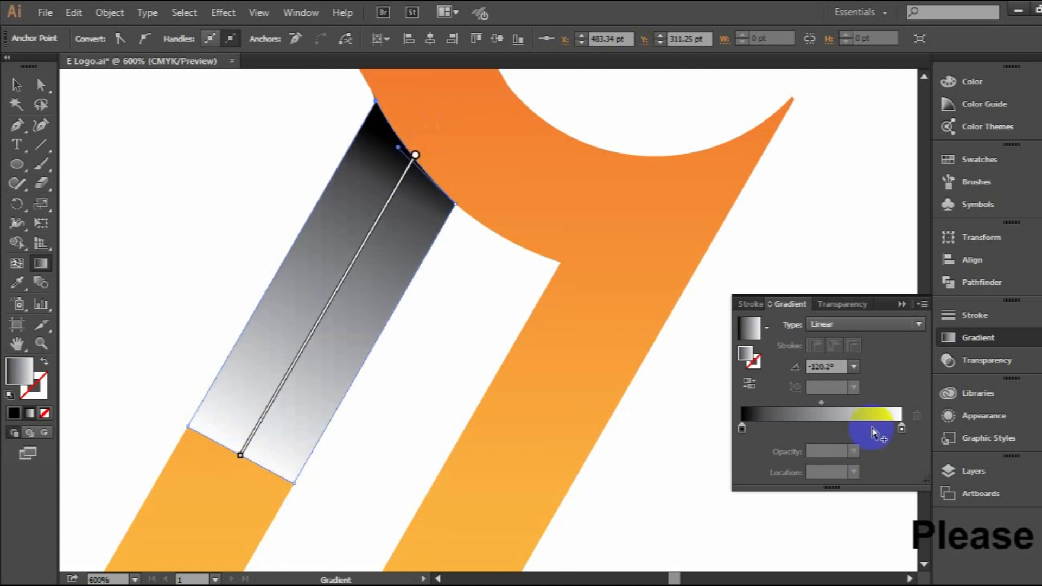
Set the leg overlay's blending mode to Darken.
click(842, 303)
click(782, 325)
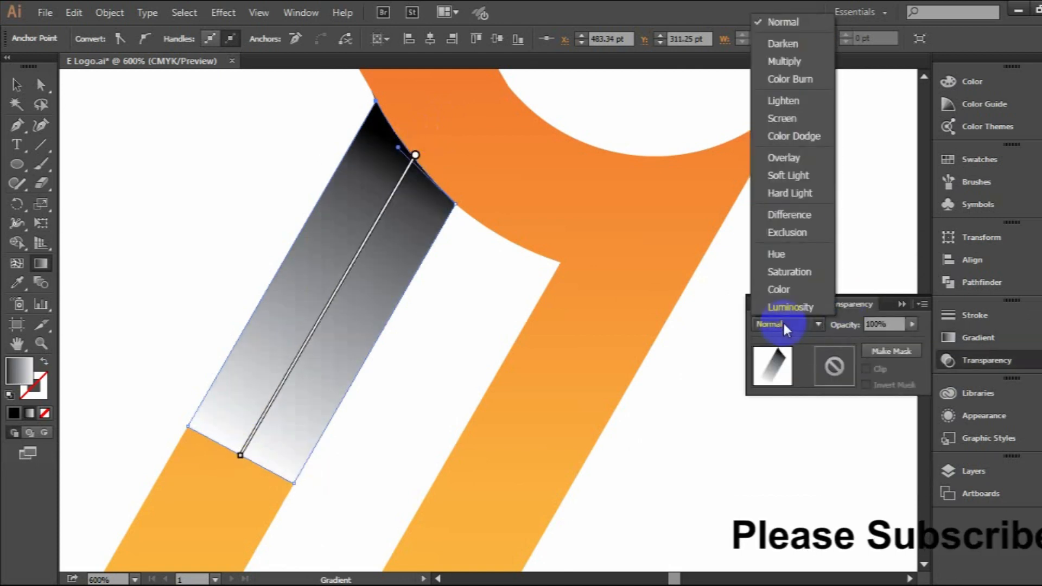
click(782, 44)
Copy the leg overlay's black-to-white Darken appearance onto the right arm's overlay with the Eyedropper.
scroll(380, 244, up, 3)
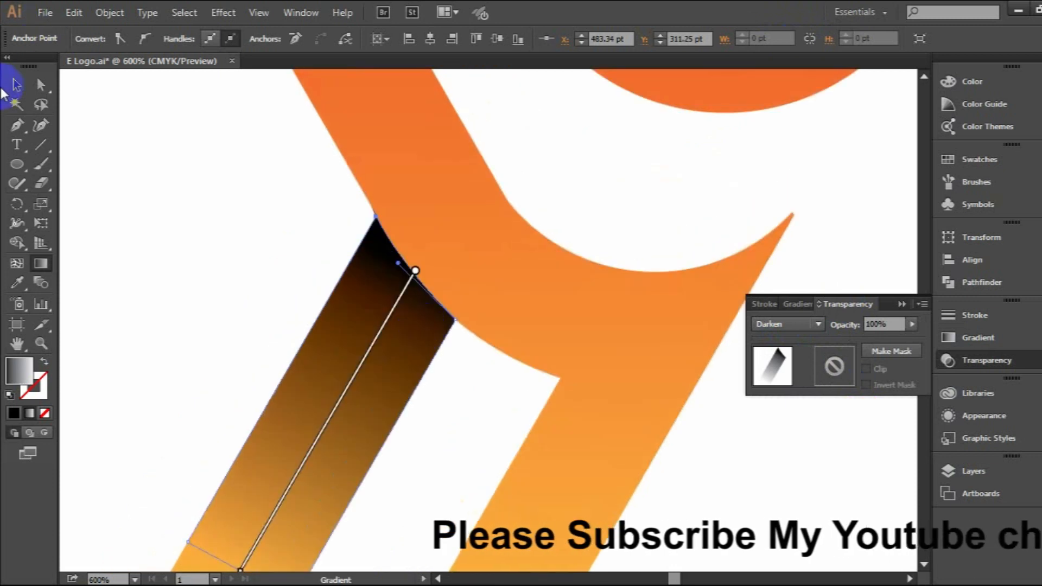
click(17, 84)
scroll(561, 318, up, 5)
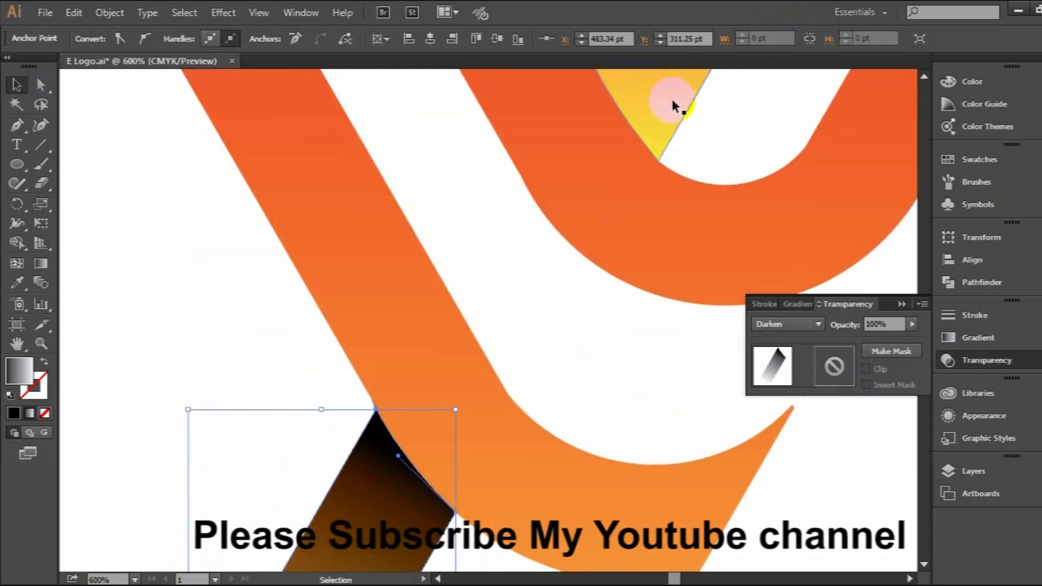
click(674, 103)
click(17, 282)
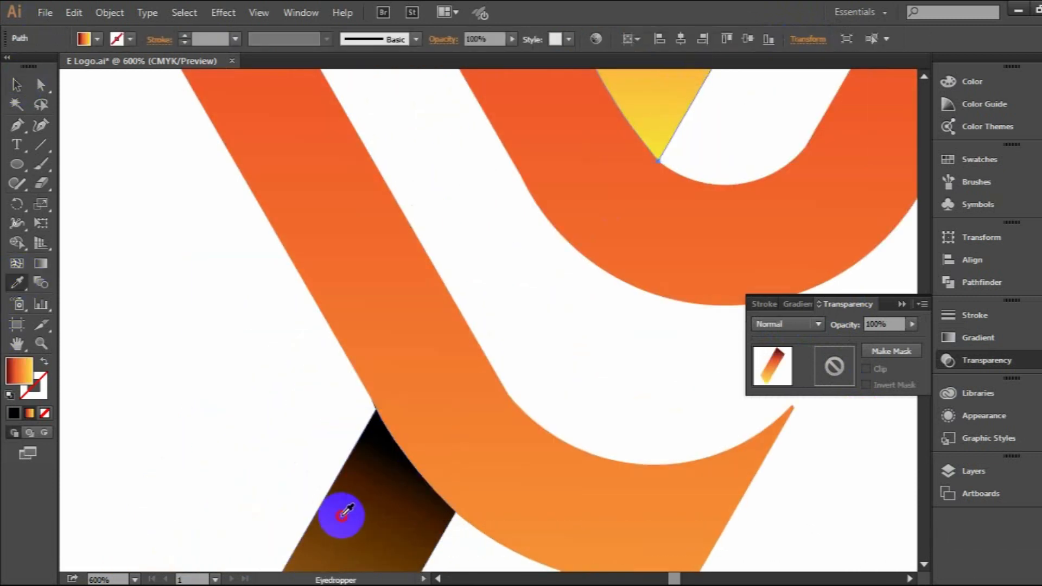
click(342, 515)
click(16, 84)
scroll(597, 272, up, 7)
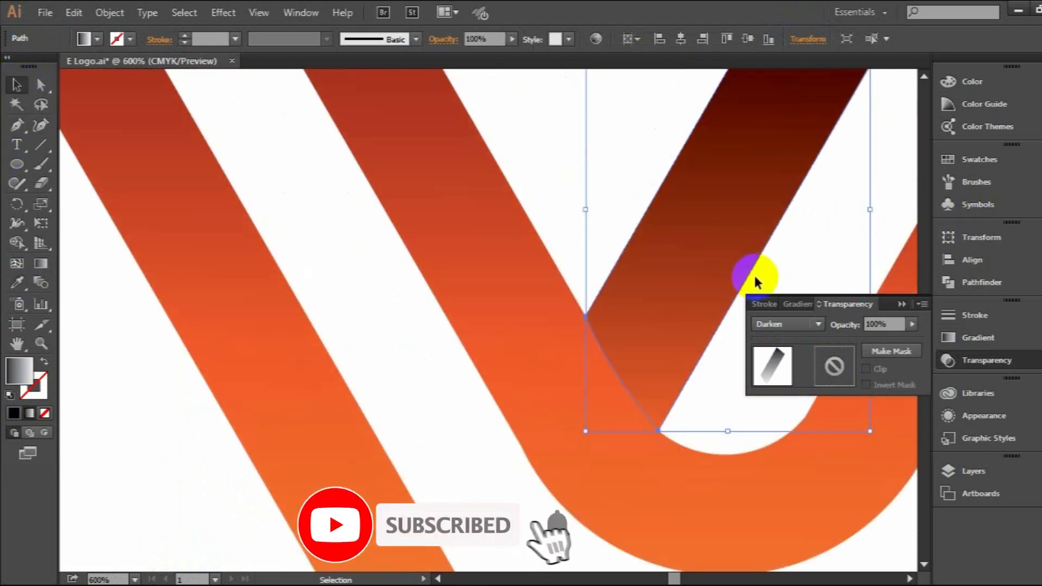
click(906, 305)
Redirect the arm overlay's gradient to run up the bar from black at the junction, and deselect it.
scroll(809, 274, down, 2)
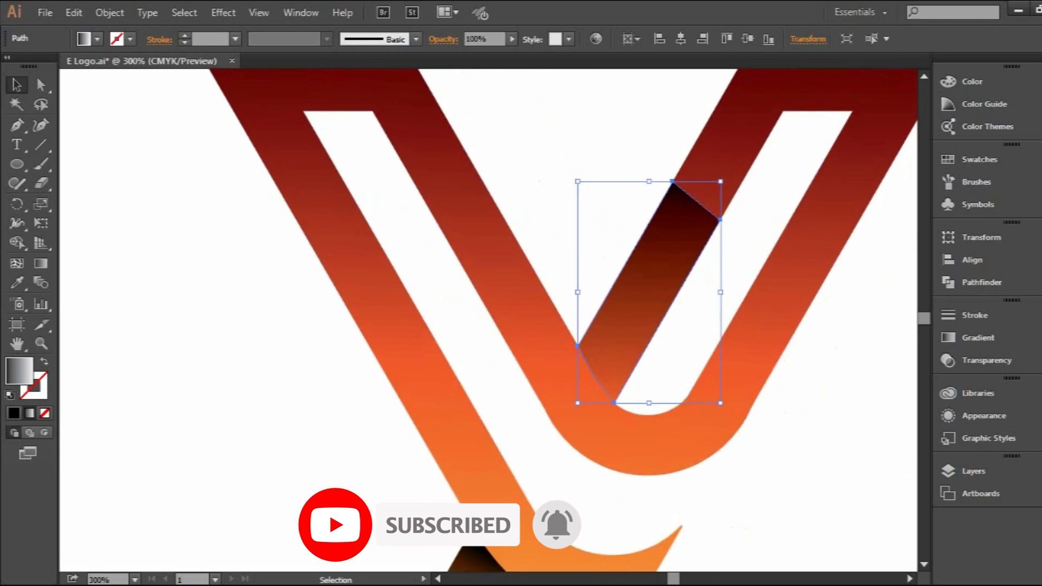
click(41, 263)
drag(594, 374, 693, 205)
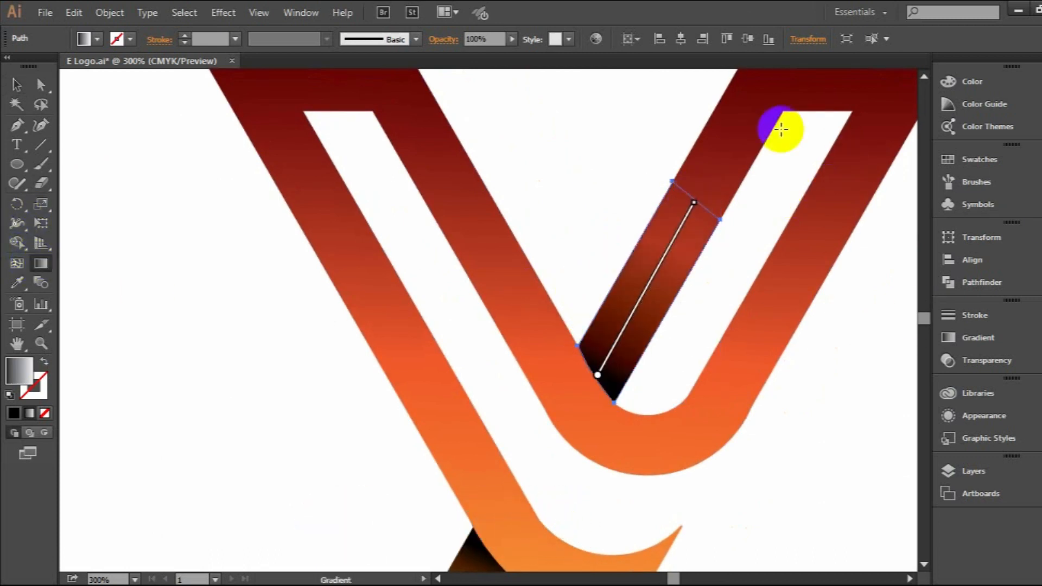
click(15, 86)
click(223, 328)
scroll(708, 296, down, 3)
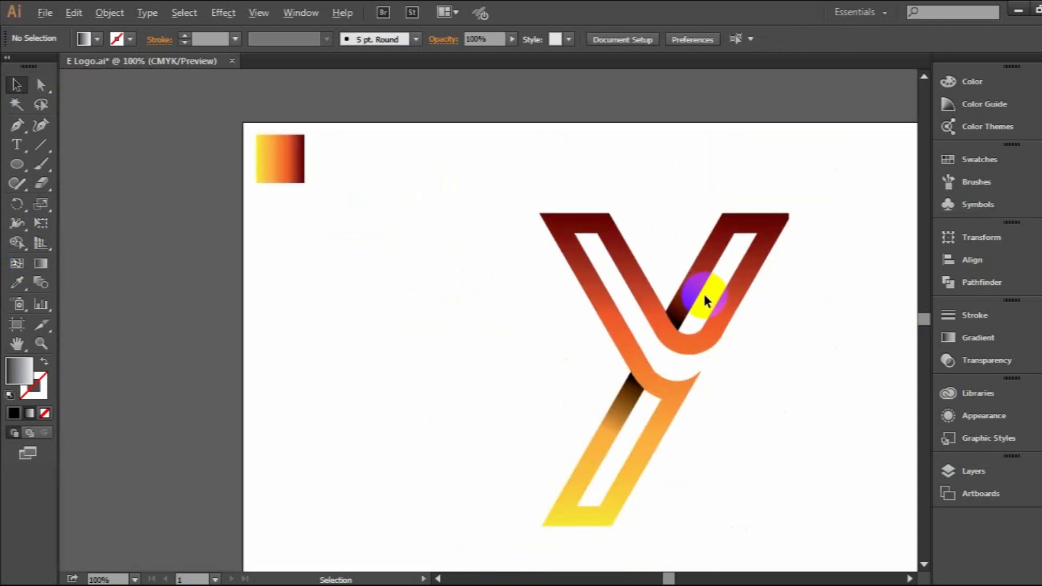
Select the Y shape and examine the colour values of its gradient's yellow end stop.
scroll(705, 293, down, 3)
click(707, 252)
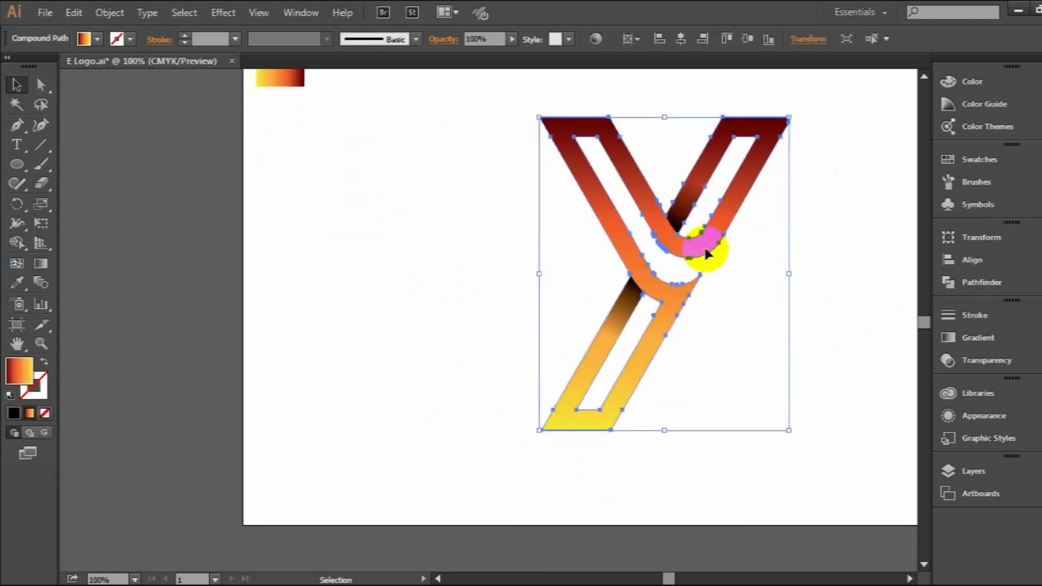
click(977, 339)
click(854, 429)
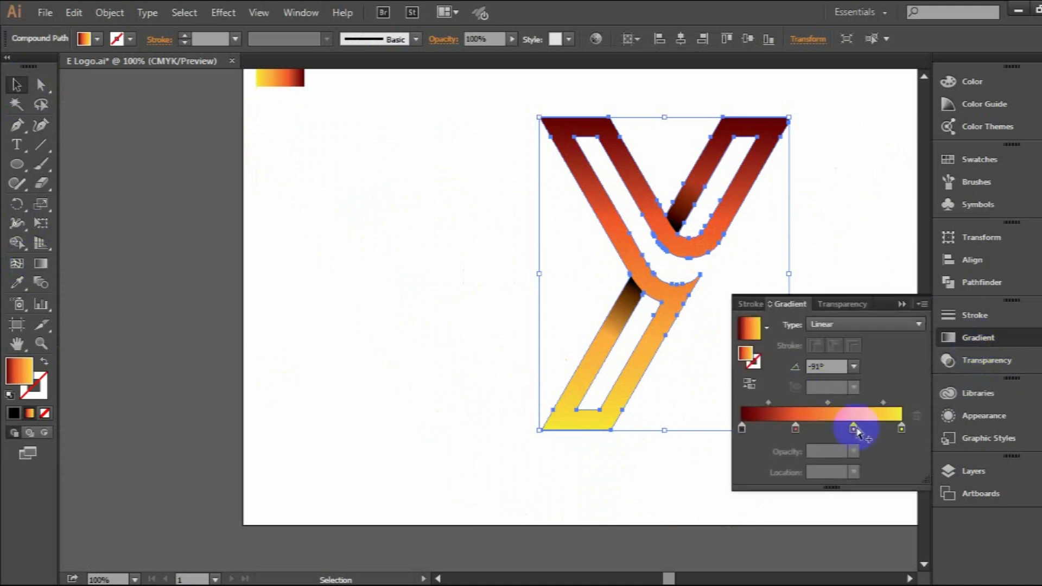
double_click(901, 429)
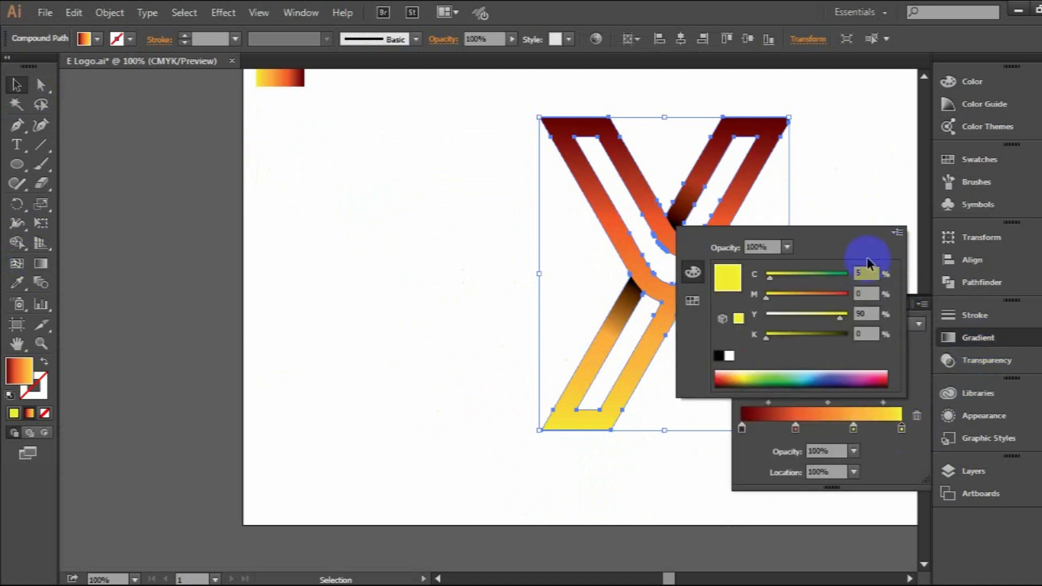
click(928, 294)
click(913, 307)
click(826, 258)
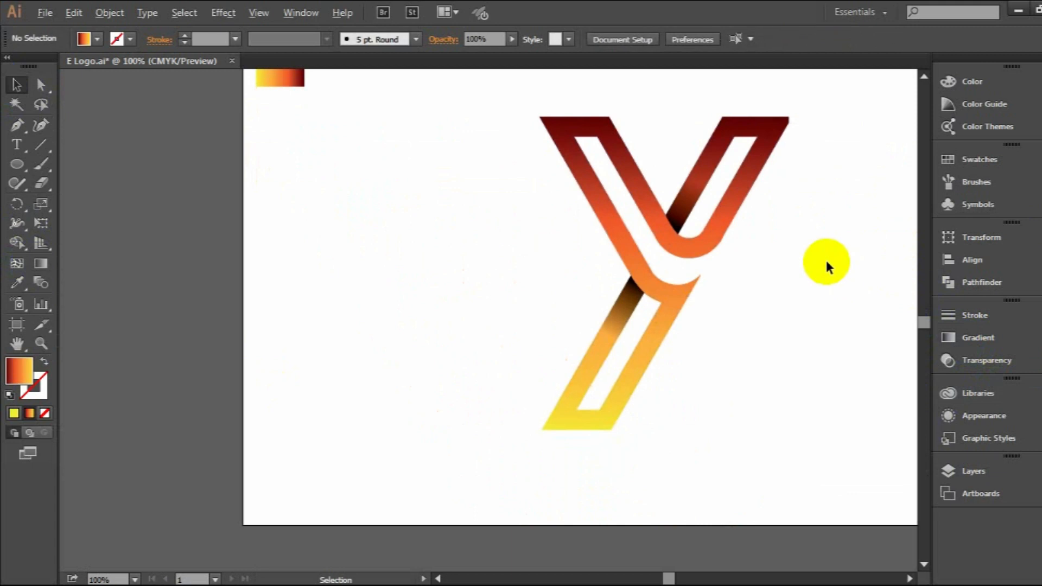
Draw a rectangle covering the whole artboard and fill it with black.
key(ctrl+minus)
drag(842, 248, 674, 267)
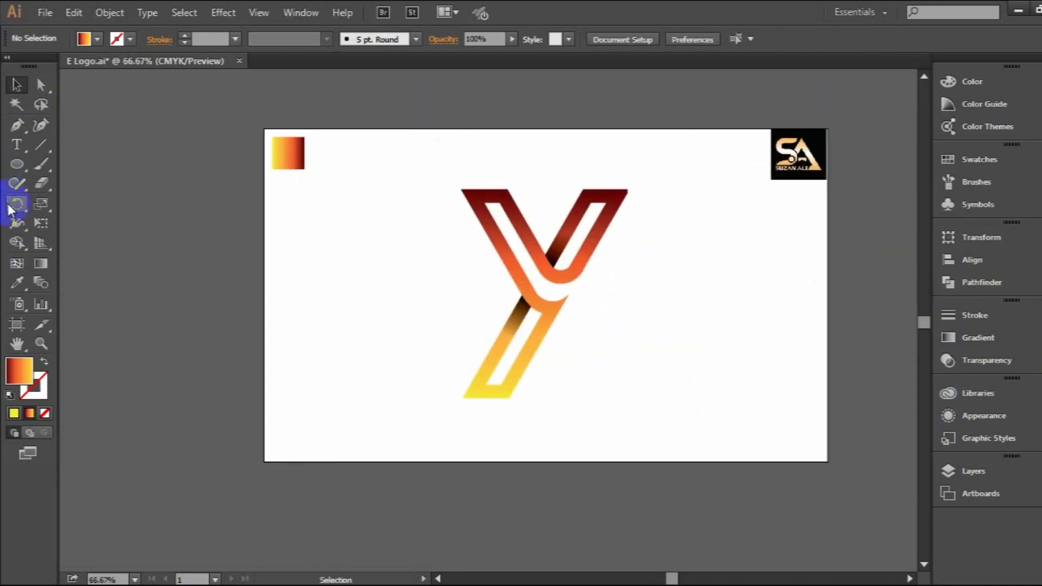
drag(14, 168, 63, 165)
drag(265, 129, 827, 461)
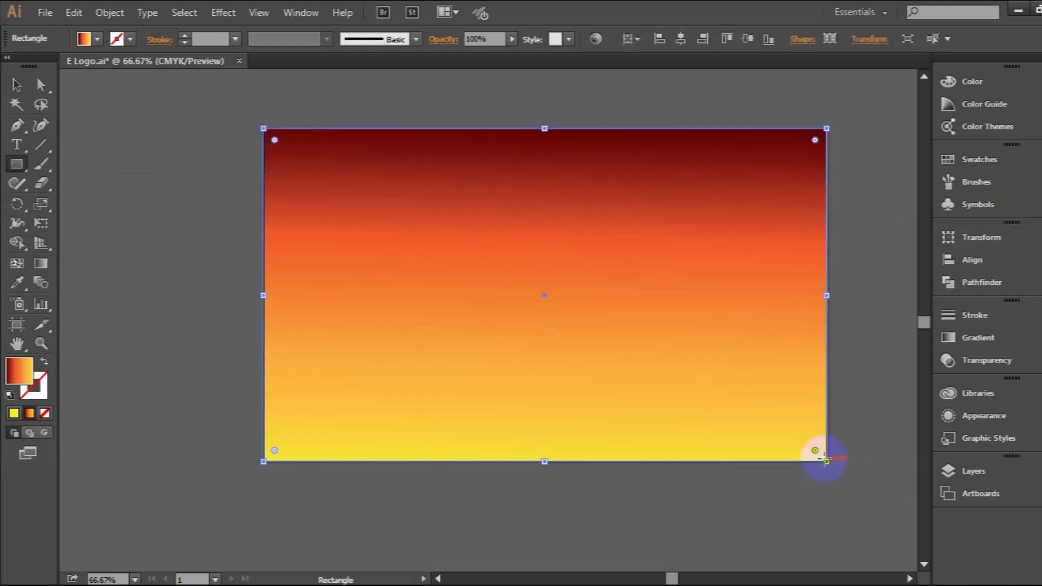
click(44, 63)
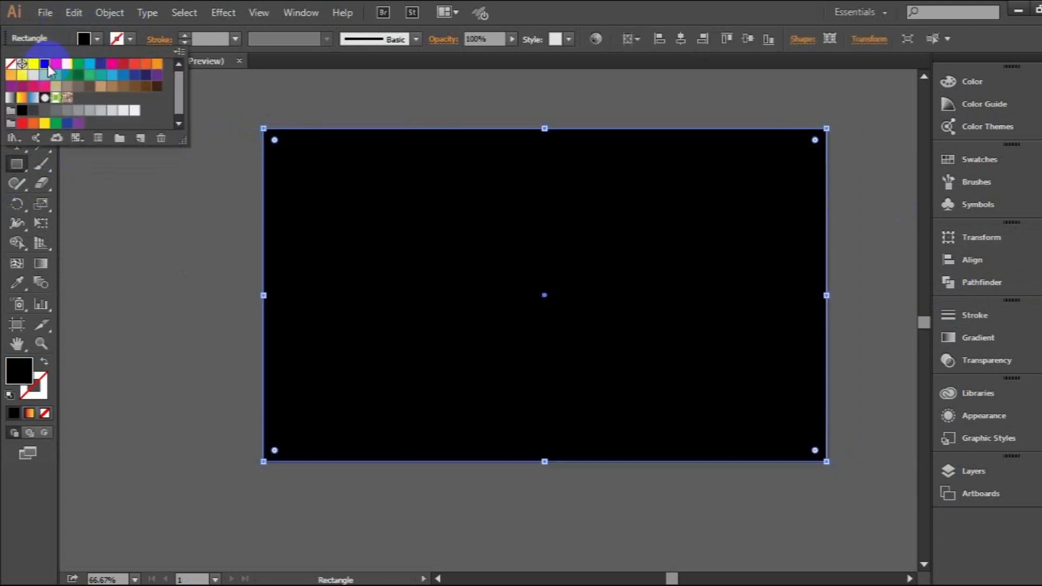
Send the black rectangle behind all other artwork as a background.
right_click(617, 242)
mouse_move(693, 472)
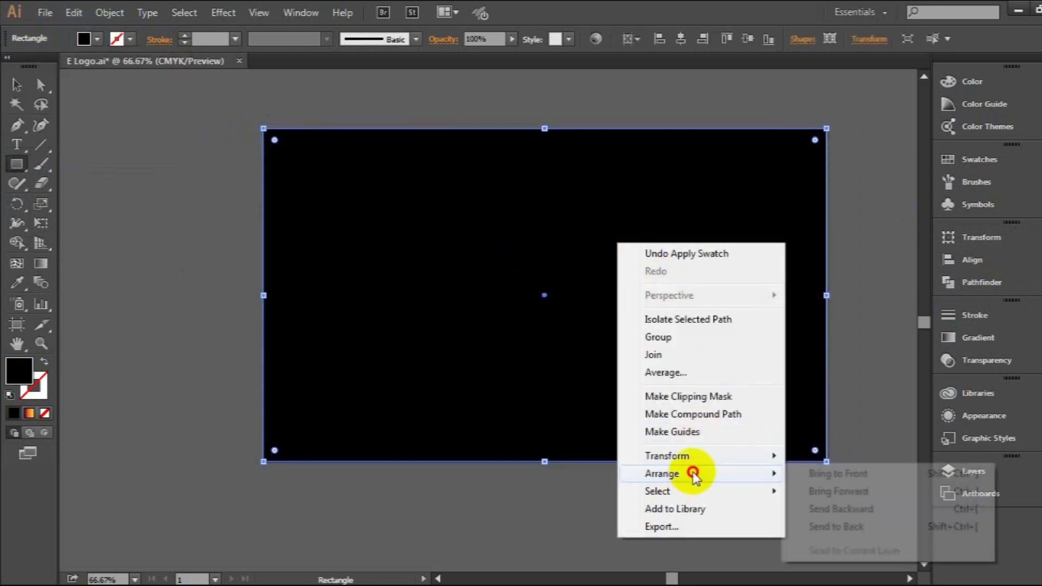
click(824, 511)
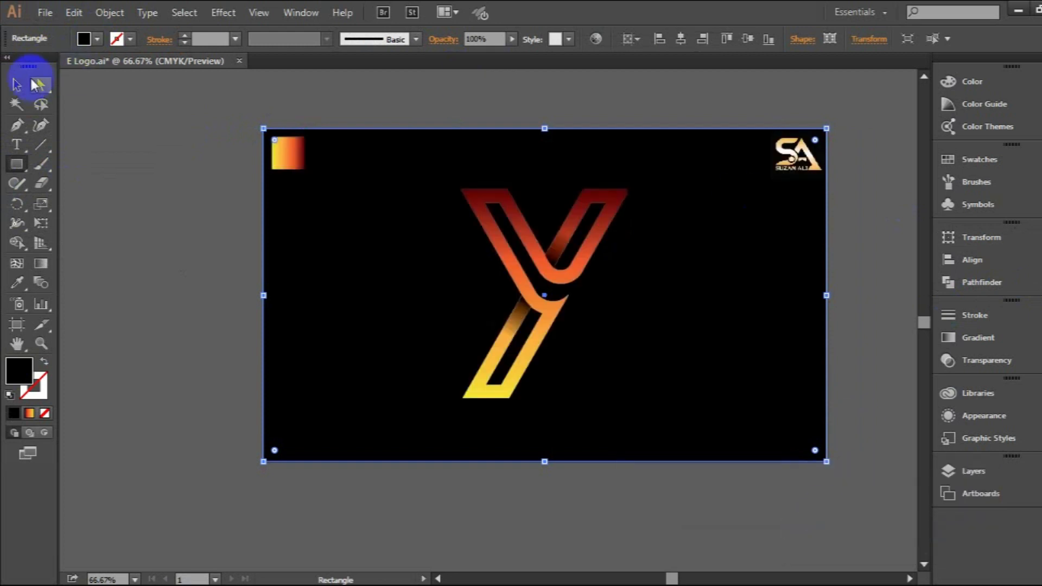
click(17, 85)
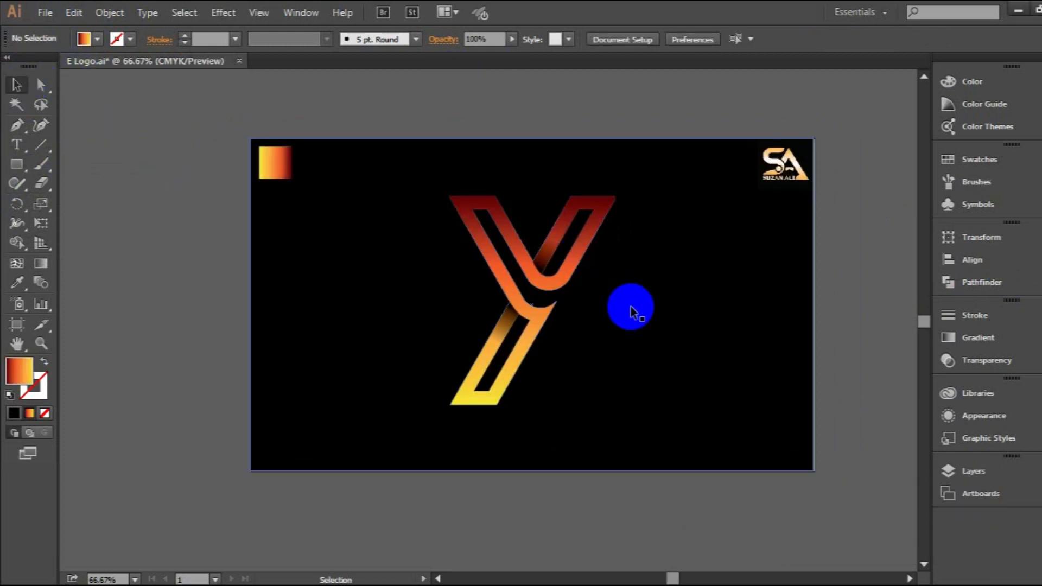
Redirect the Y's gradient diagonally, from dark red at the foot to yellow at the tip of the right arm.
click(570, 267)
click(41, 264)
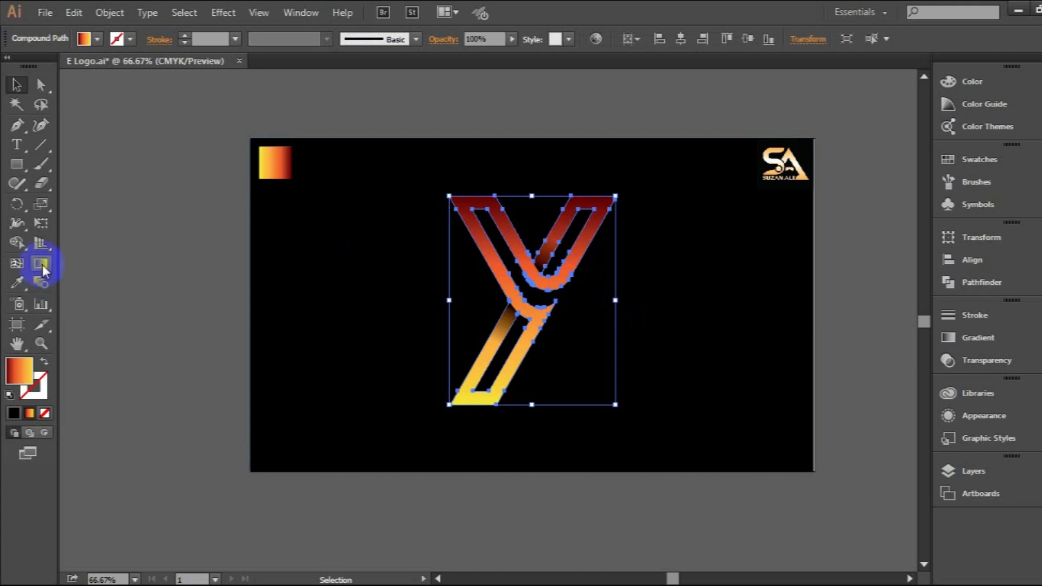
mouse_move(453, 403)
mouse_down()
mouse_move(543, 320)
mouse_move(614, 197)
mouse_up()
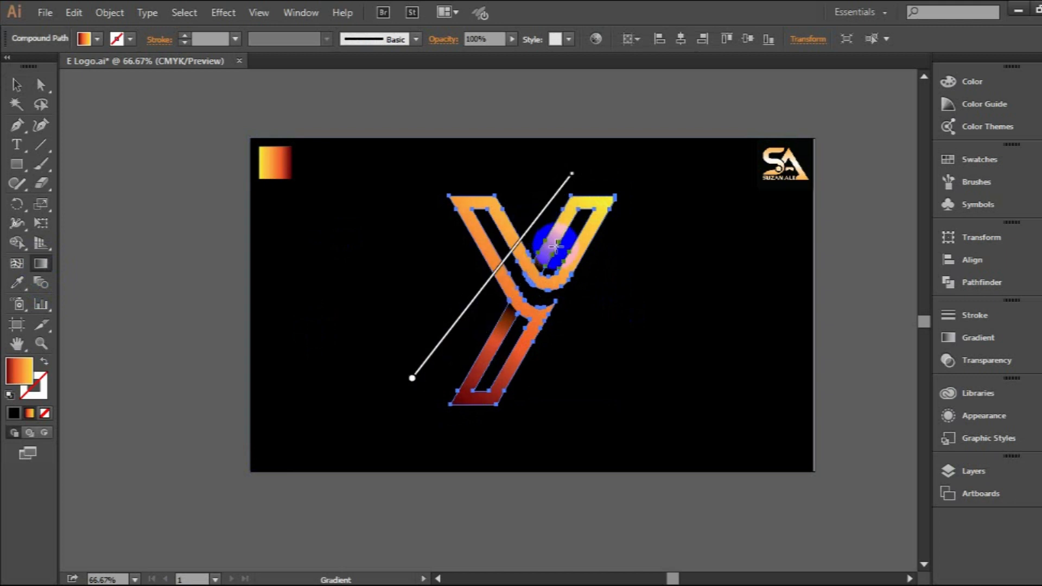
click(16, 86)
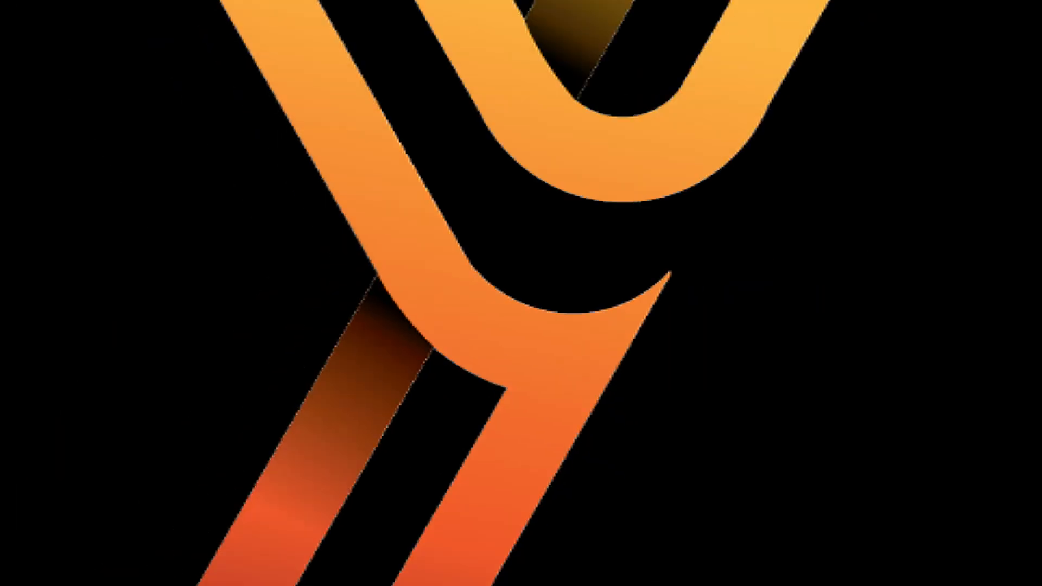